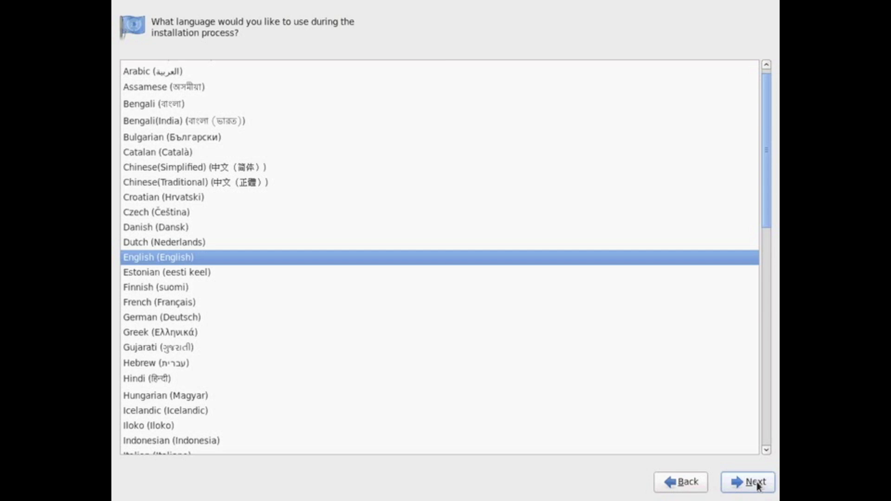
Accept English as the installation language and U.S. English as the keyboard layout.
scroll(220, 218, "down", 5)
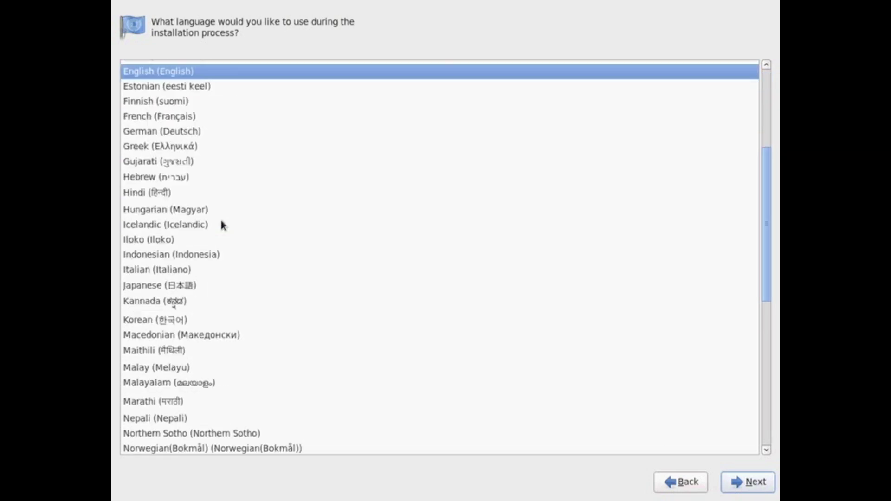
left_click(747, 483)
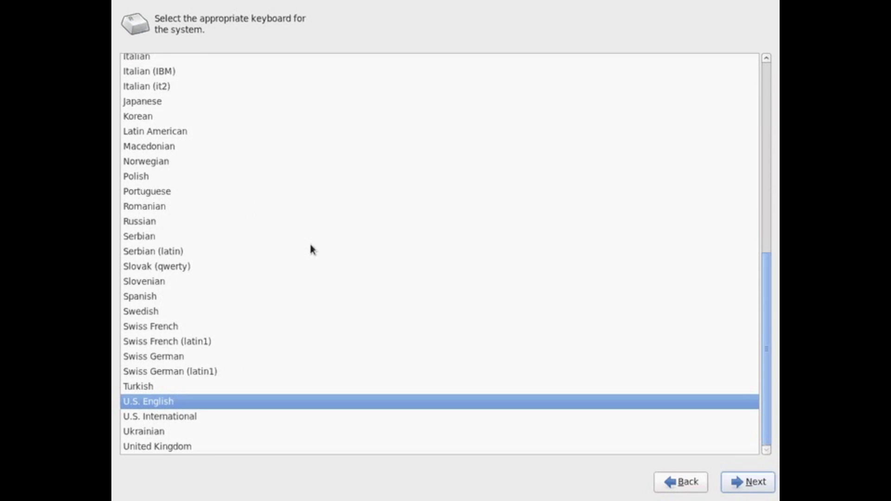
scroll(311, 249, "up", 4)
scroll(311, 249, "up", 4)
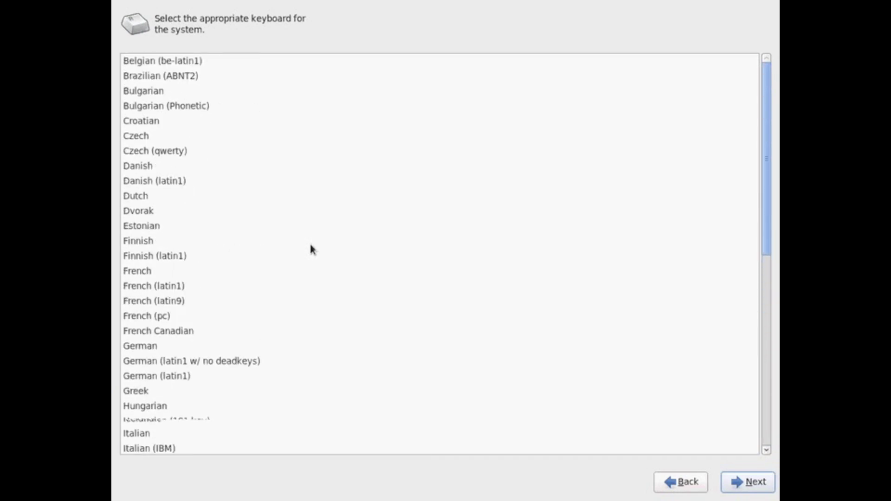
scroll(311, 249, "down", 4)
scroll(311, 248, "down", 4)
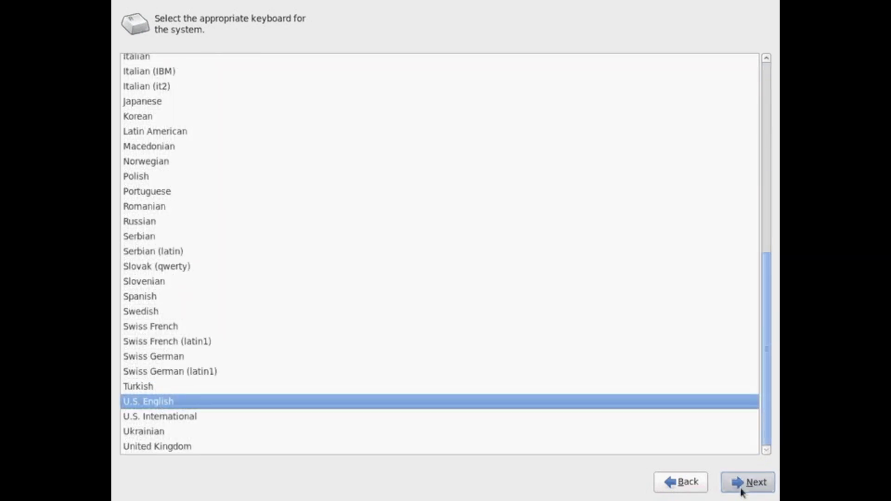
left_click(741, 493)
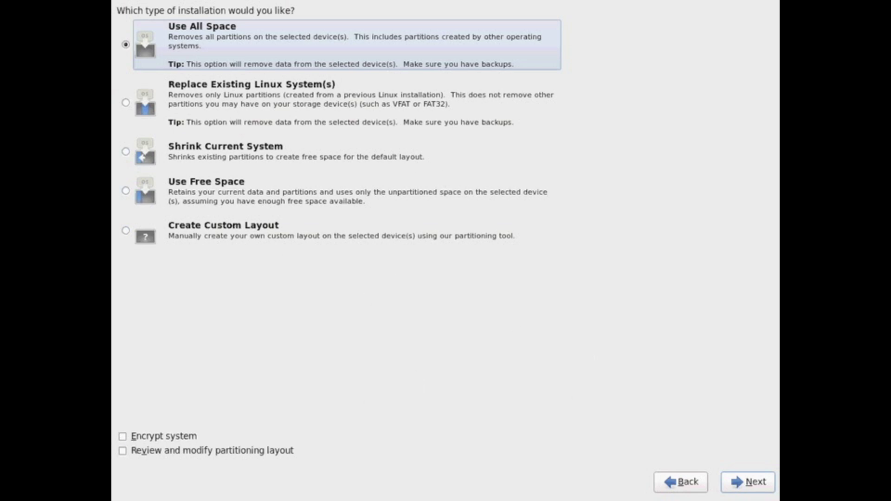
Keep Use All Space, tick Review and modify partitioning layout, and leave system encryption off.
left_click(338, 116)
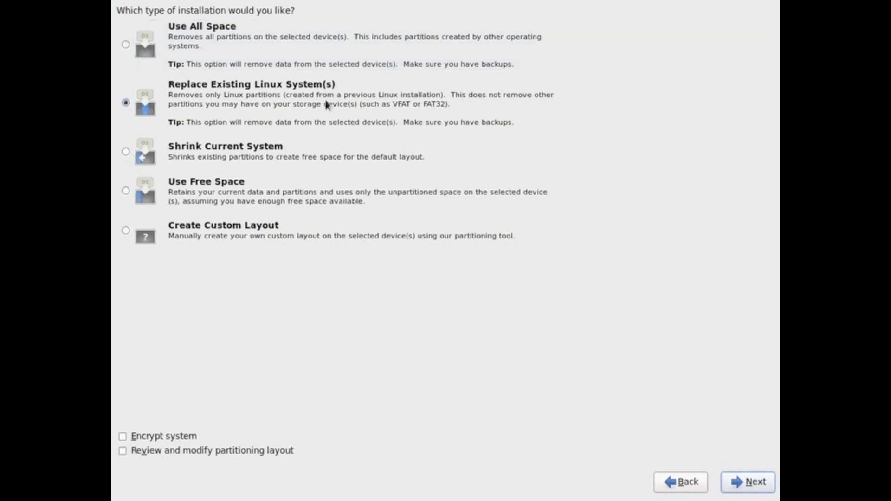
left_click(250, 45)
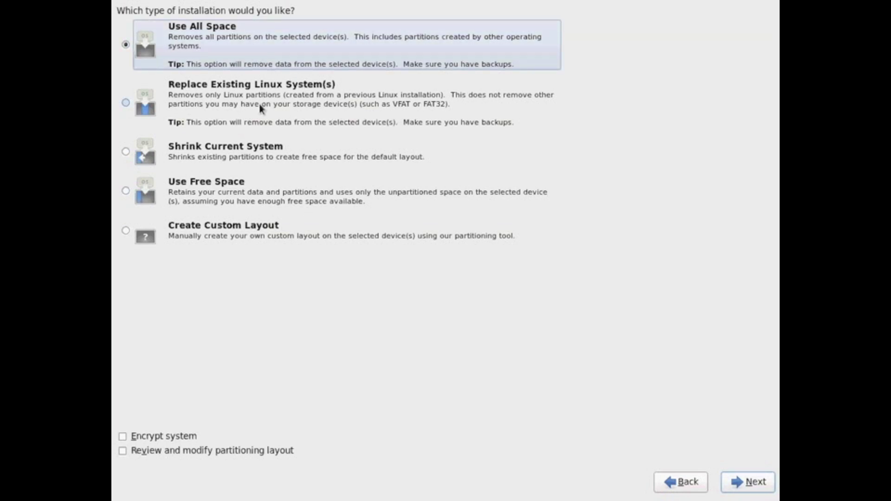
left_click(183, 451)
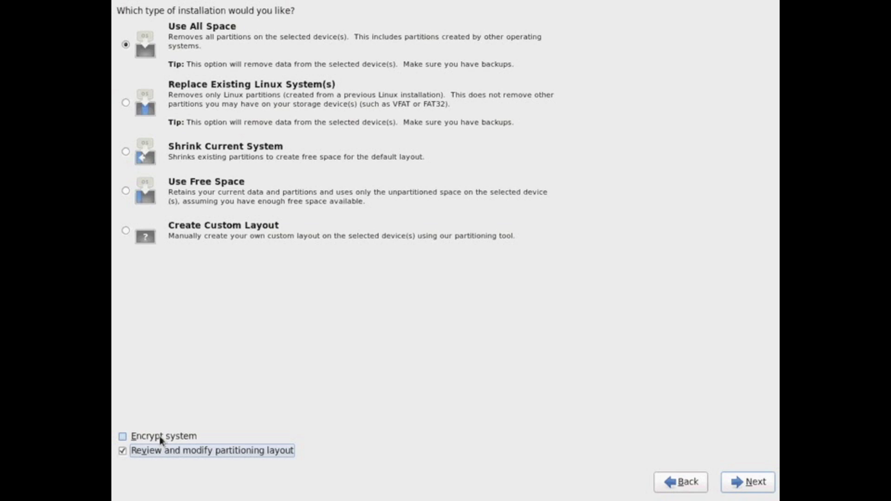
left_click(161, 440)
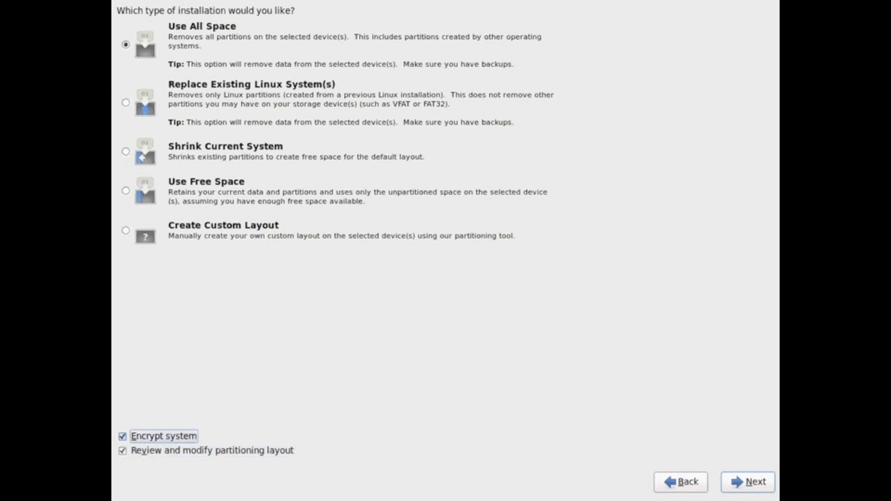
left_click(123, 437)
left_click(747, 485)
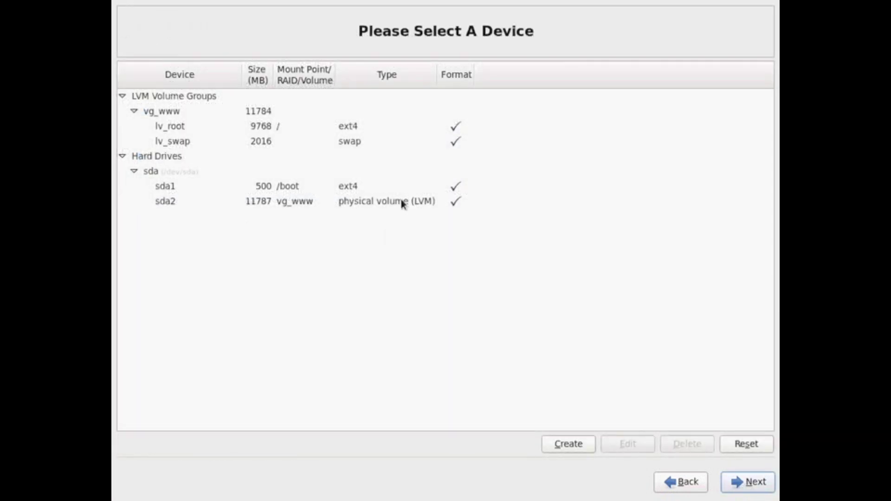
Inspect the sda1 /boot partition, the sda2 LVM physical volume and the vg_www volume group.
left_click(367, 190)
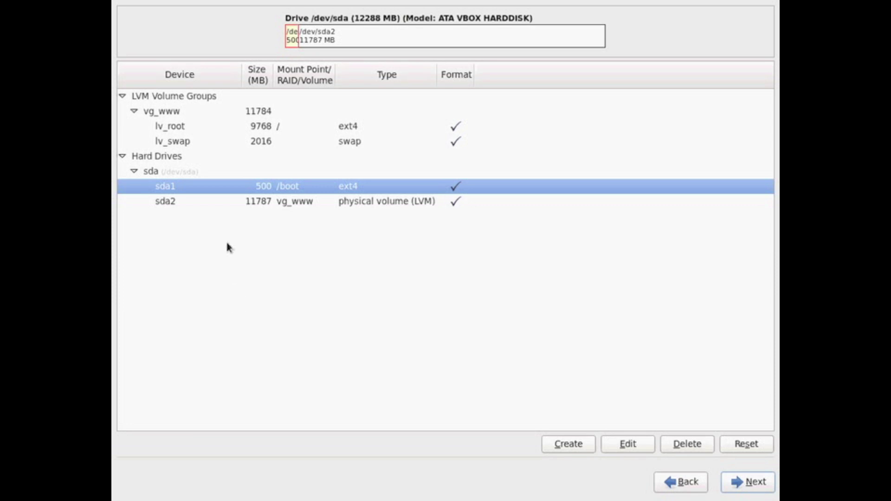
left_click(263, 204)
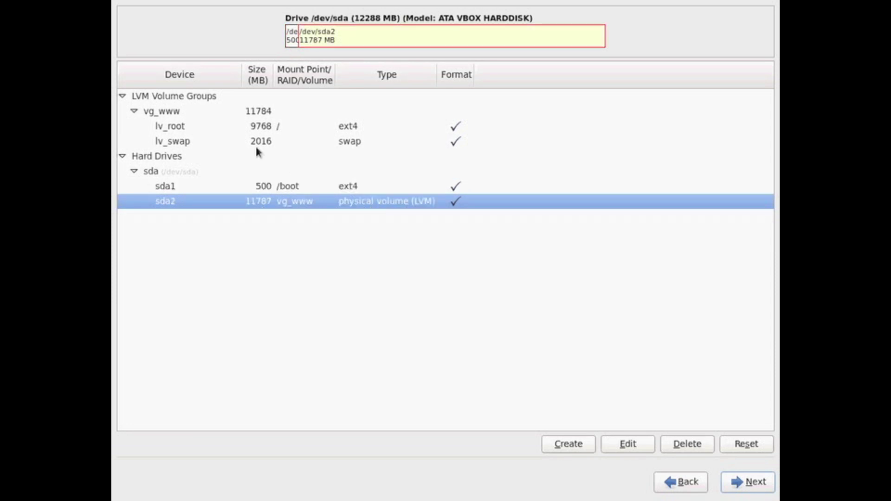
left_click(246, 114)
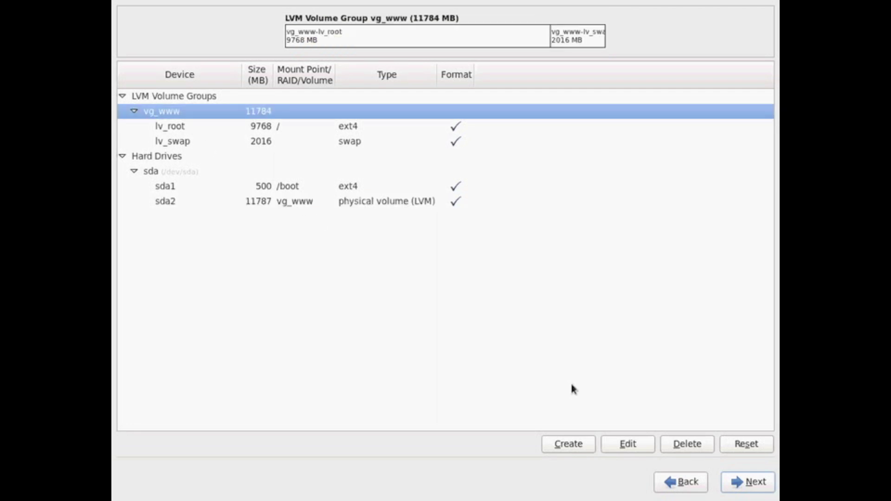
Edit vg_www and resize lv_root to 5000 MB, keeping ext4.
left_click(631, 444)
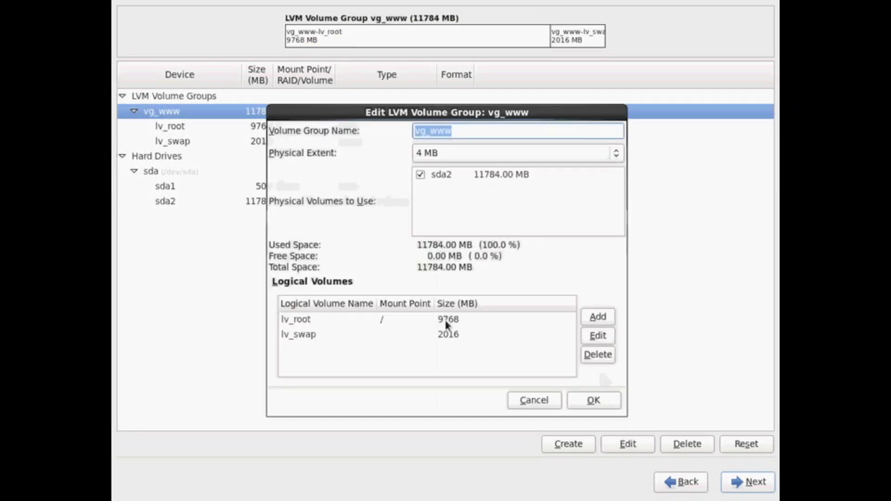
left_click(446, 321)
left_click(442, 334)
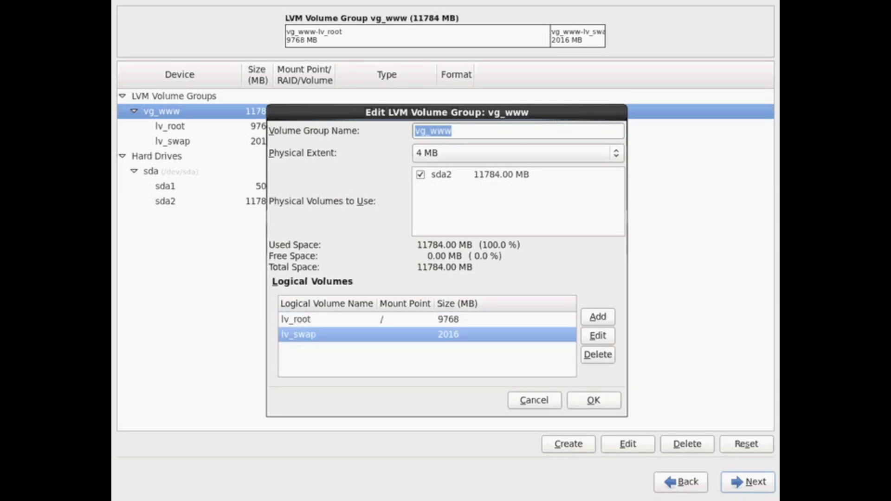
double_click(437, 319)
type("5000")
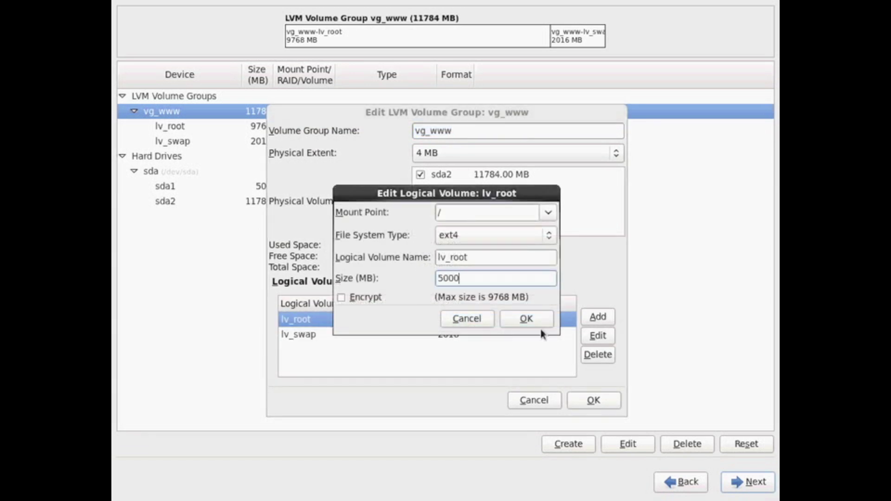
left_click(534, 235)
key("Return")
key("Return")
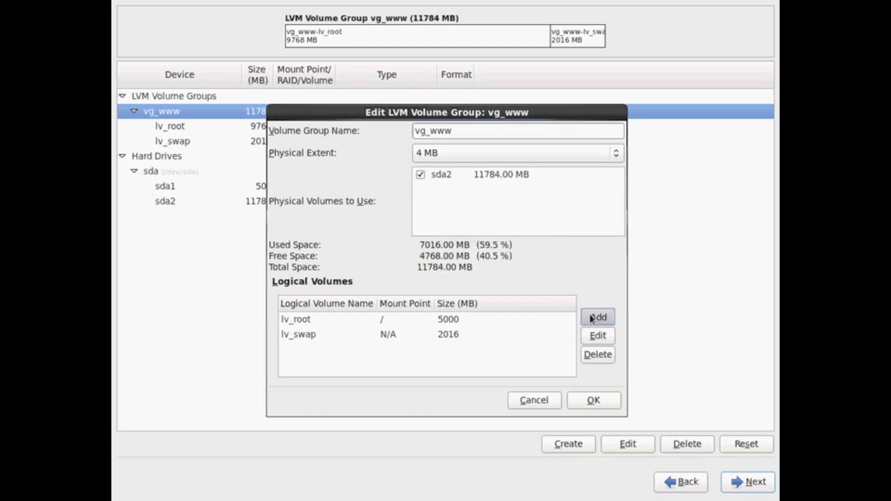
left_click(598, 317)
Add an encrypted /home logical volume, LogVol02, sized 2000 MB.
left_click(516, 227)
left_click(548, 213)
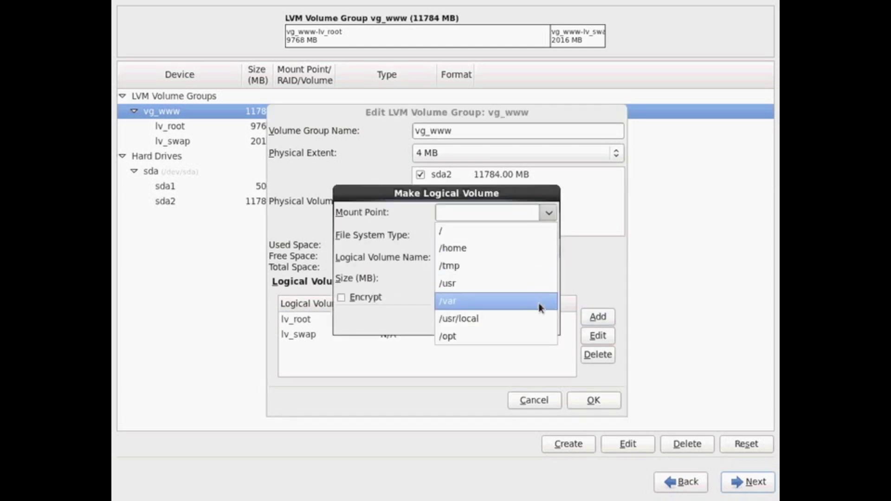
left_click(528, 257)
key("alt+e")
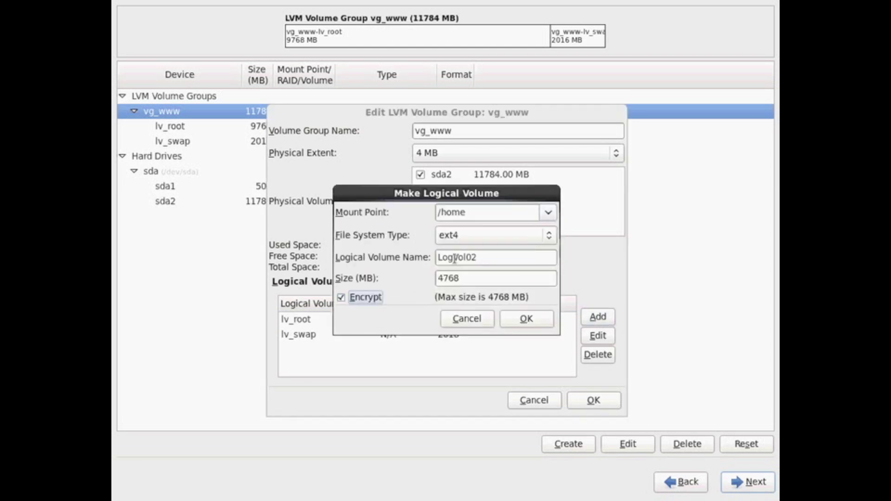
left_click(526, 319)
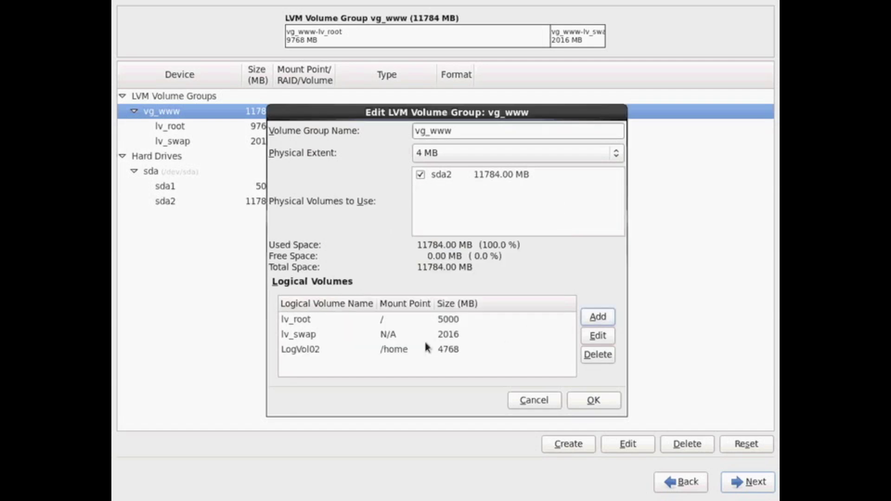
left_click(310, 352)
left_click(599, 336)
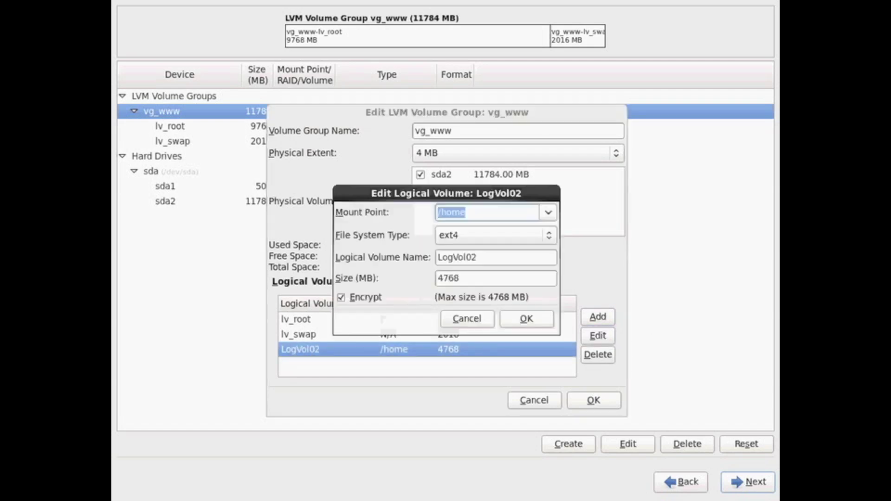
key("alt+s")
type("2000")
left_click(536, 318)
Resize lv_root to 7768 MB.
left_click(538, 319)
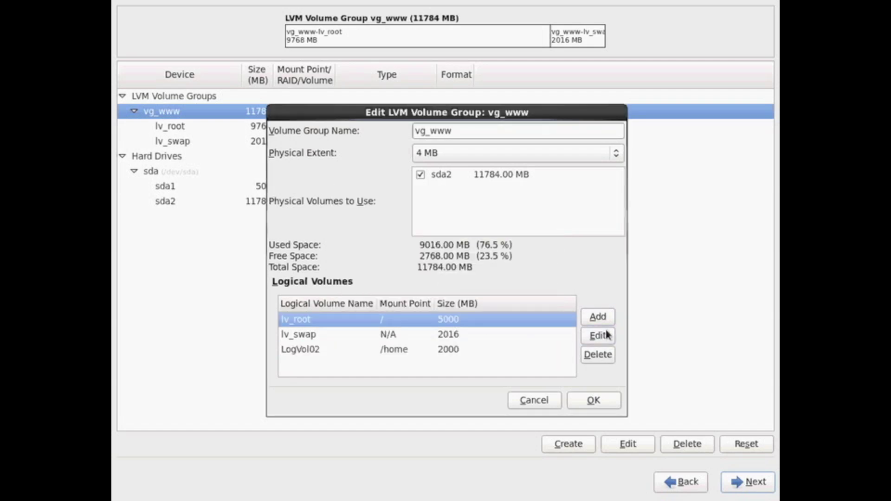
left_click(598, 336)
key("alt+s")
type("7768")
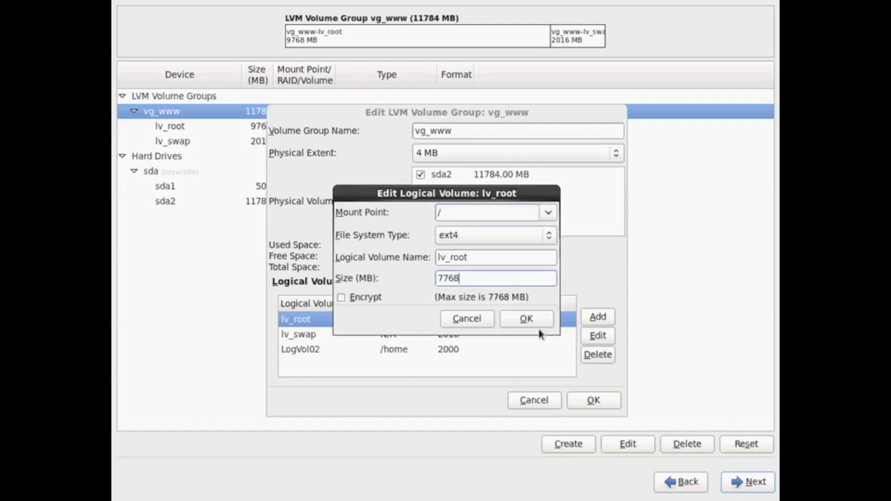
left_click(526, 319)
Set lv_root's mount point to /, correcting an accidental /usr choice.
left_click(436, 335)
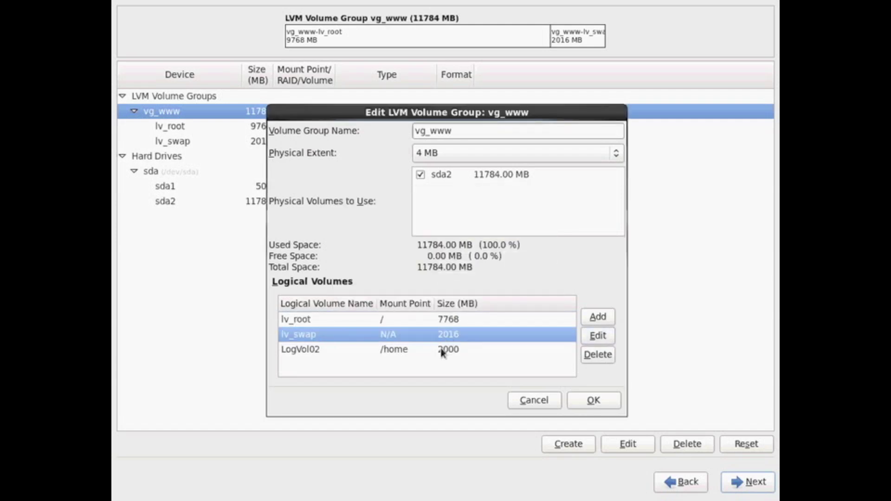
left_click(446, 350)
left_click(410, 323)
left_click(418, 349)
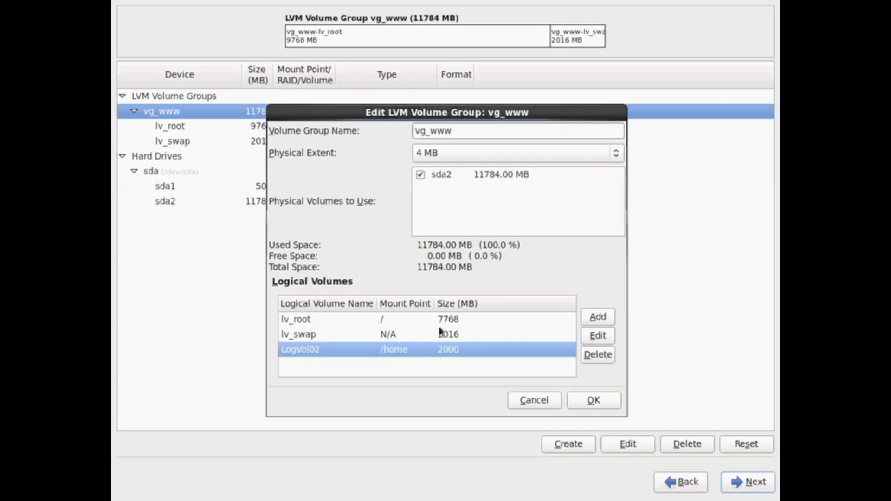
double_click(440, 320)
left_click(547, 212)
left_click(483, 278)
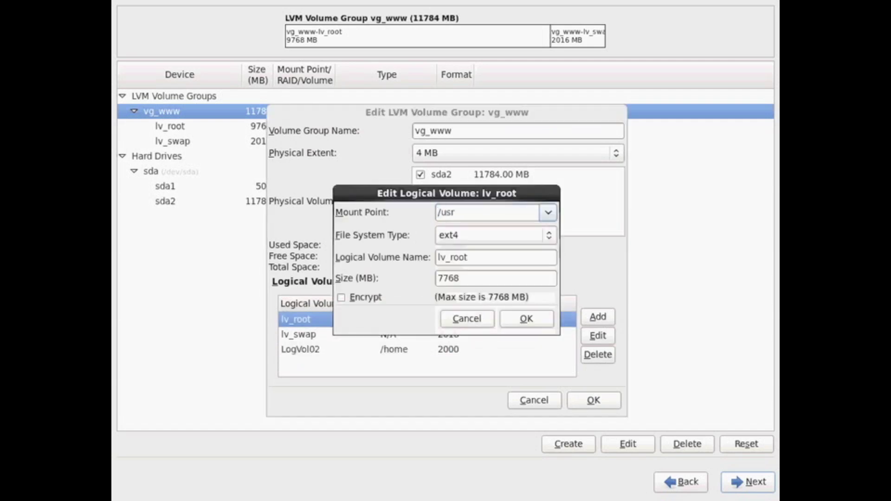
left_click(526, 318)
double_click(389, 320)
left_click(547, 212)
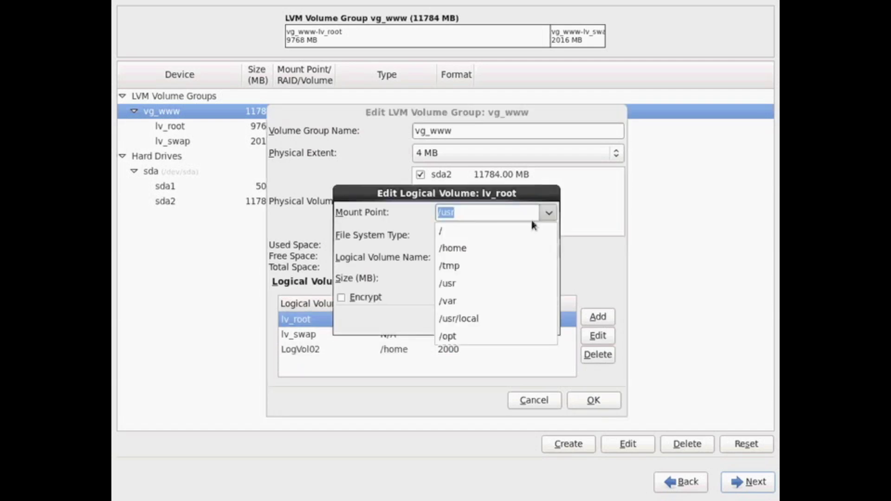
left_click(464, 224)
left_click(526, 319)
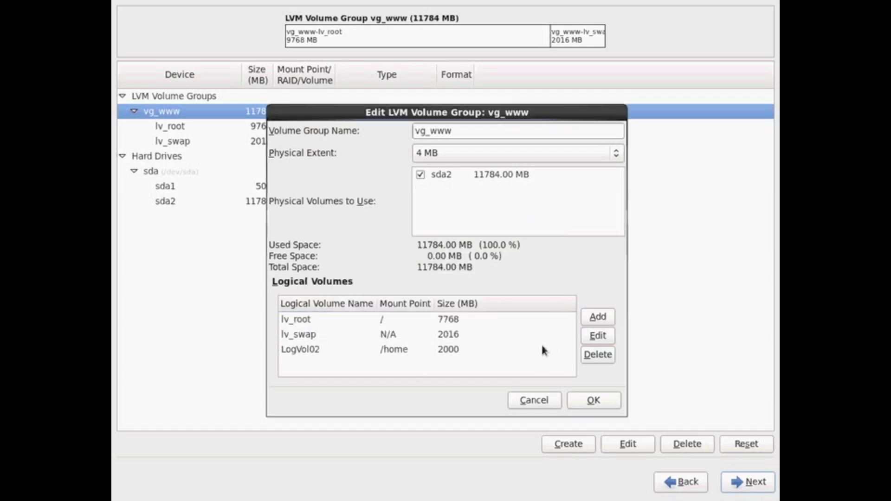
Resize lv_root to 5000 MB and add a new LogVol03 volume mounted at /usr.
left_click(398, 351)
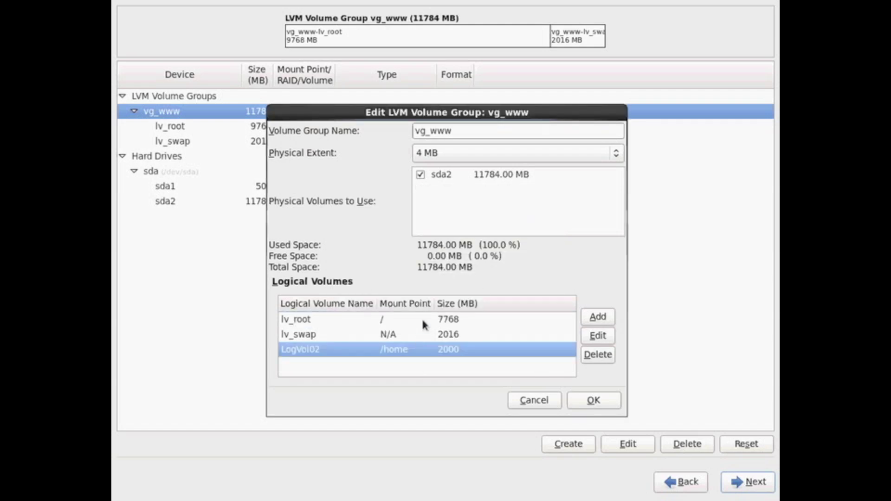
double_click(421, 319)
double_click(469, 283)
type("5000")
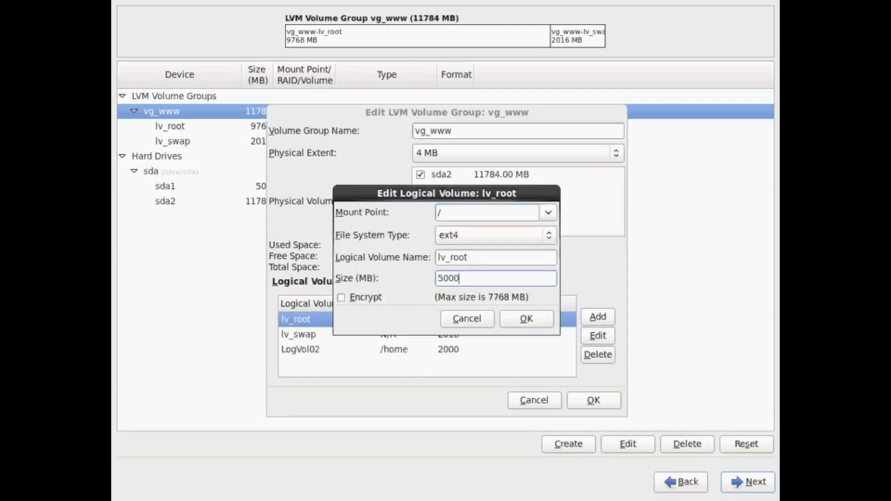
left_click(511, 320)
left_click(600, 319)
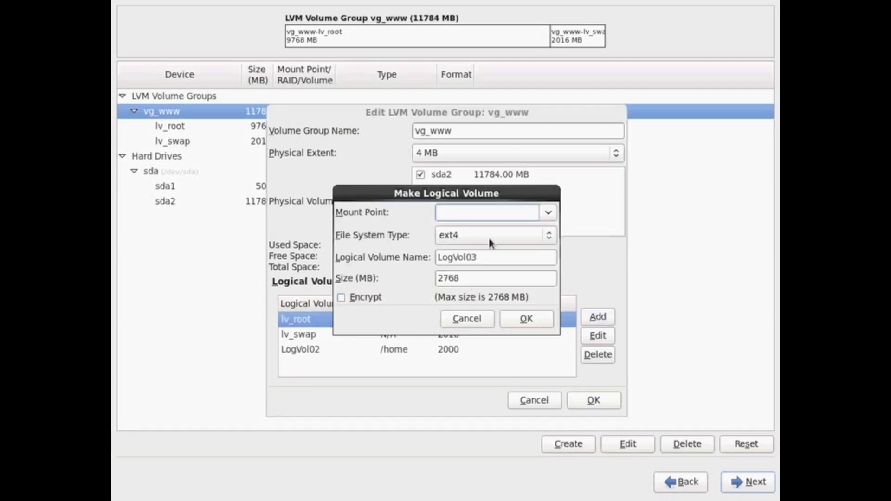
left_click(542, 213)
left_click(498, 280)
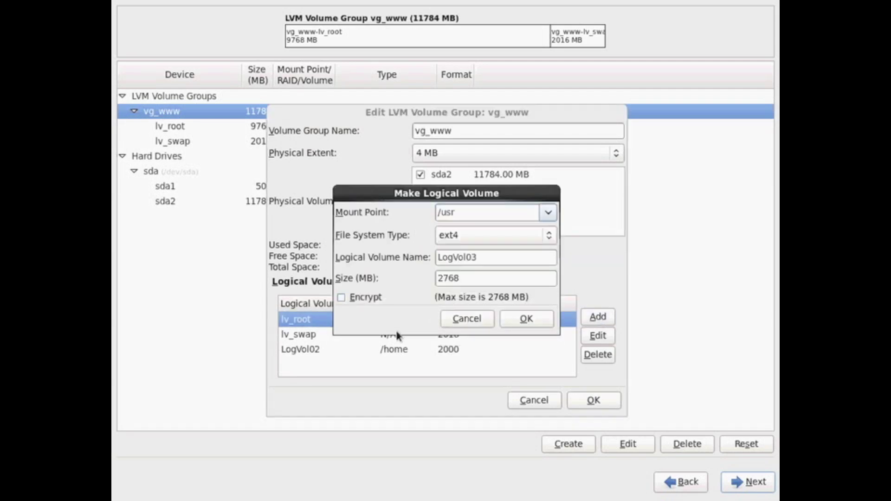
left_click(516, 319)
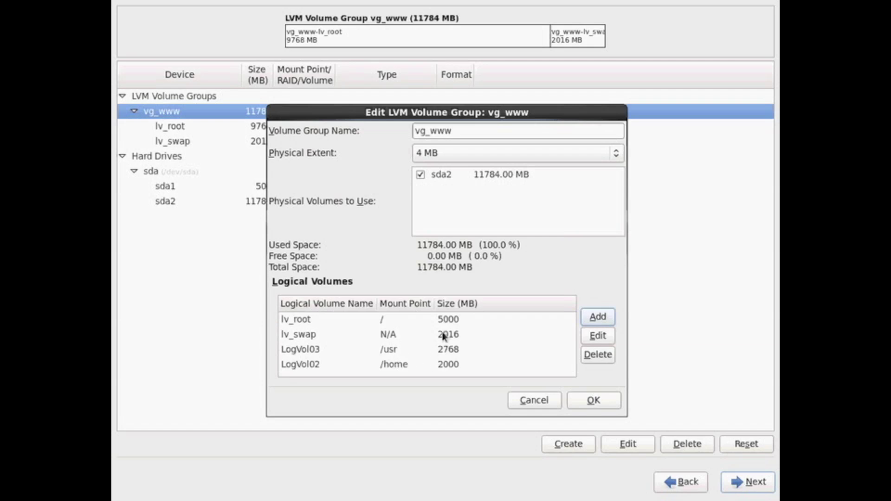
left_click(464, 349)
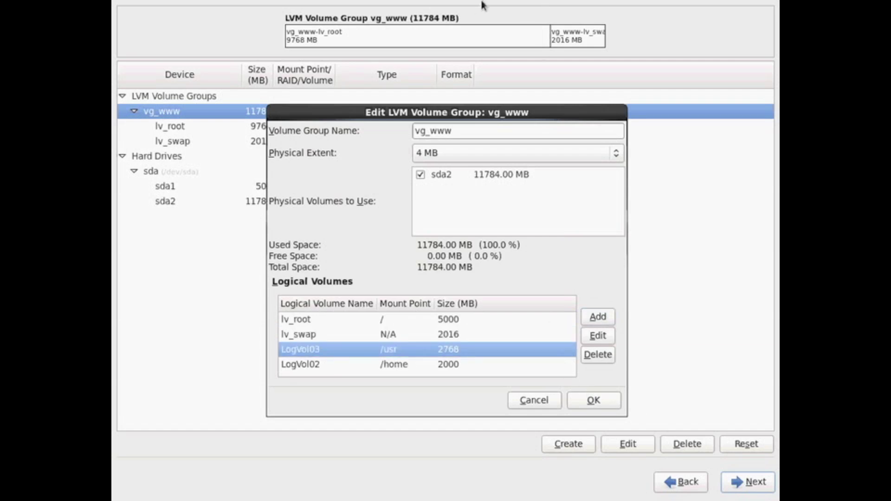
Shrink lv_root to 3000 MB and enlarge the /usr LogVol03 to 4768 MB.
double_click(432, 319)
double_click(483, 280)
type("3000")
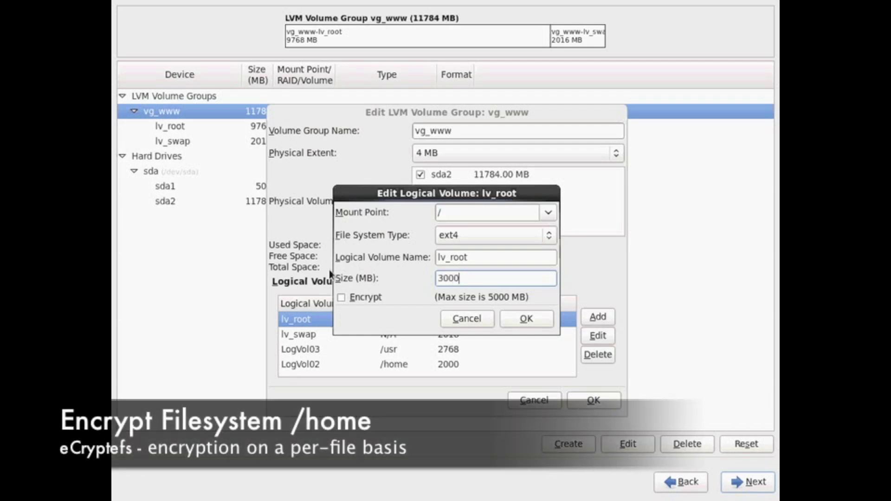
left_click(526, 318)
left_click(456, 346)
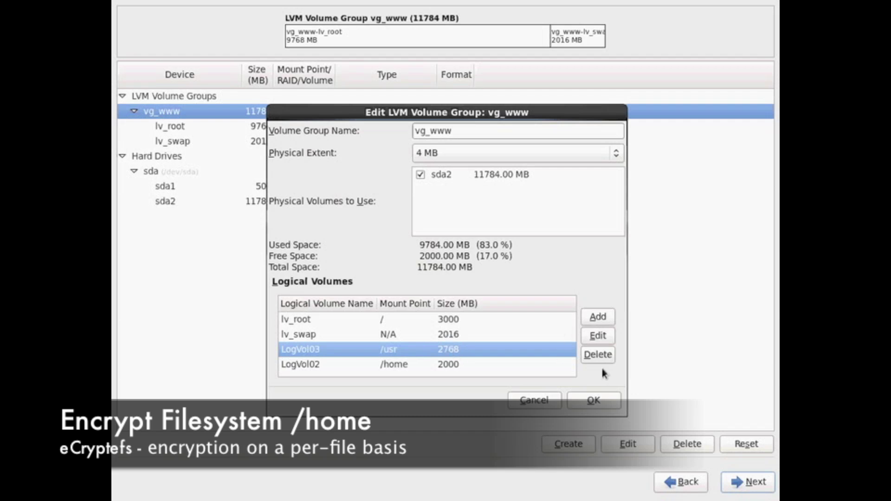
left_click_drag(397, 118, 291, 113)
left_click(492, 329)
double_click(476, 279)
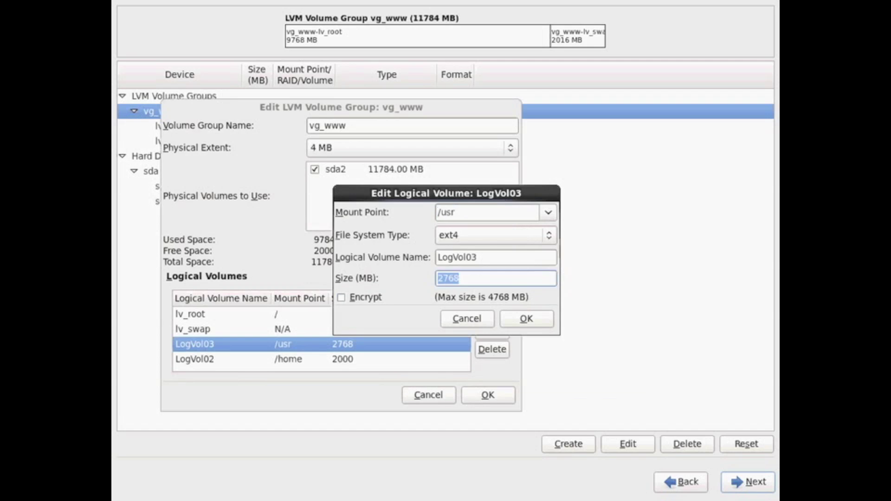
type("4768")
left_click(534, 317)
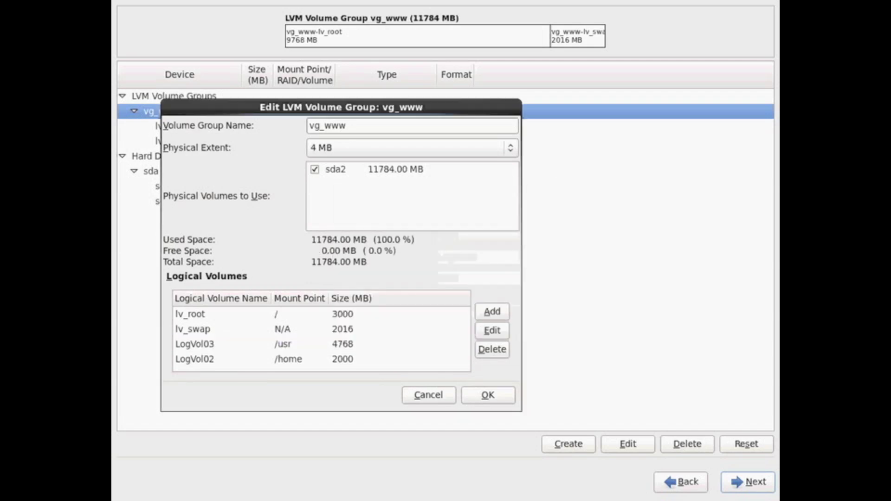
Review the /home, /usr and root volumes and save the vg_www layout.
left_click(362, 364)
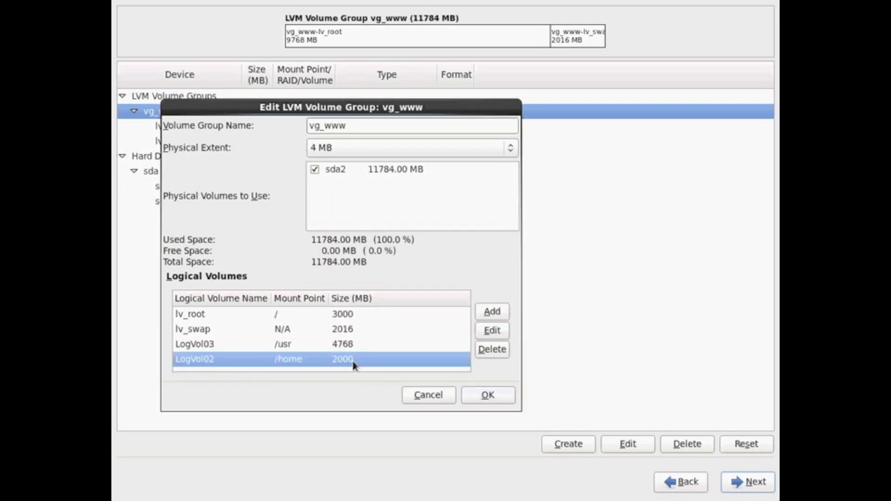
left_click(320, 344)
left_click(318, 315)
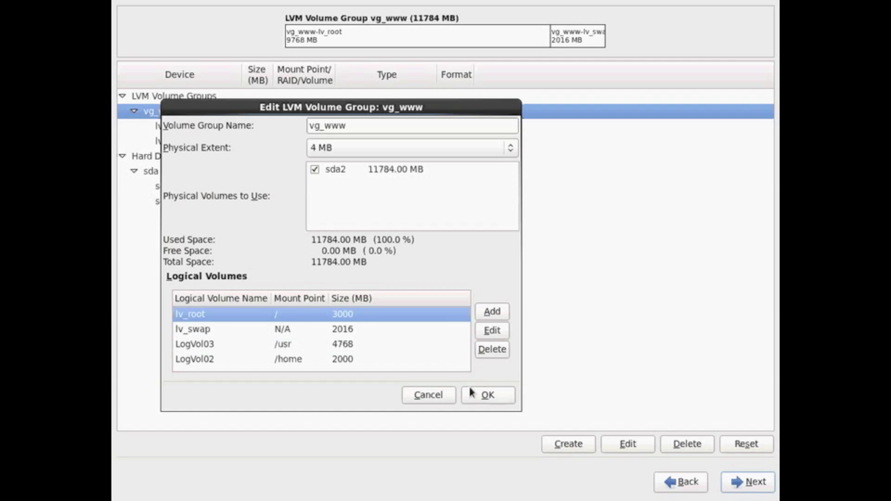
left_click(332, 345)
left_click(348, 316)
left_click(342, 358)
Confirm discarding data on the VBOX disk, then select System eth0 under Configure Network.
left_click(467, 395)
left_click(735, 482)
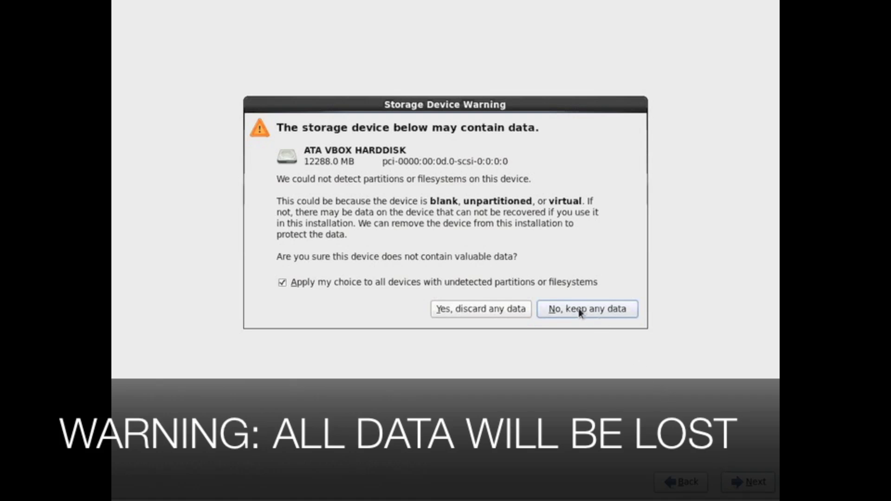
left_click(504, 315)
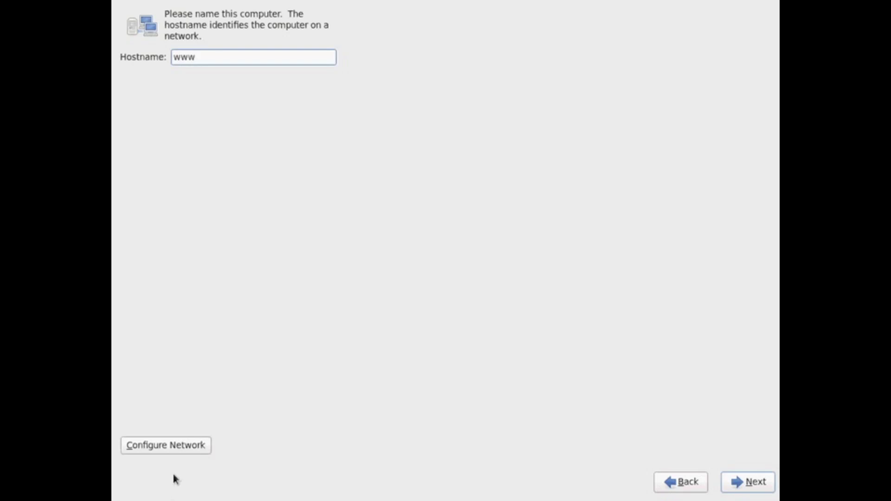
left_click(177, 448)
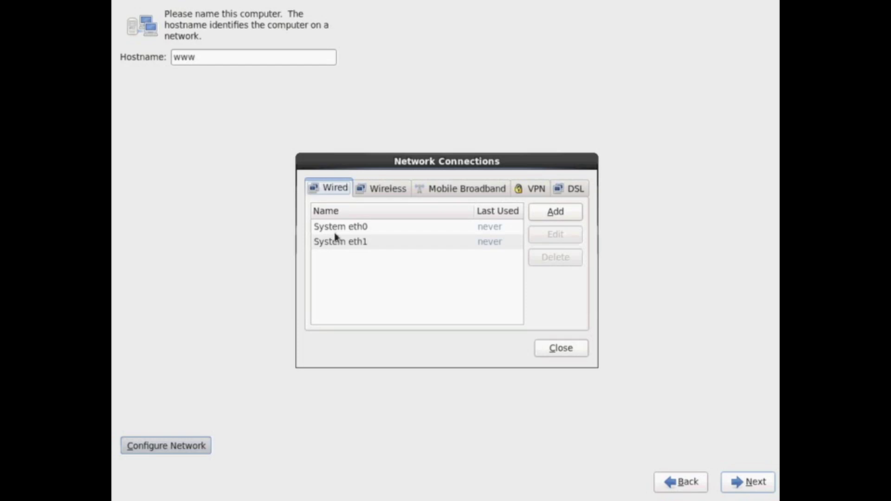
left_click(335, 231)
Set System eth0 to connect automatically with Manual IPv4 addressing.
left_click(572, 235)
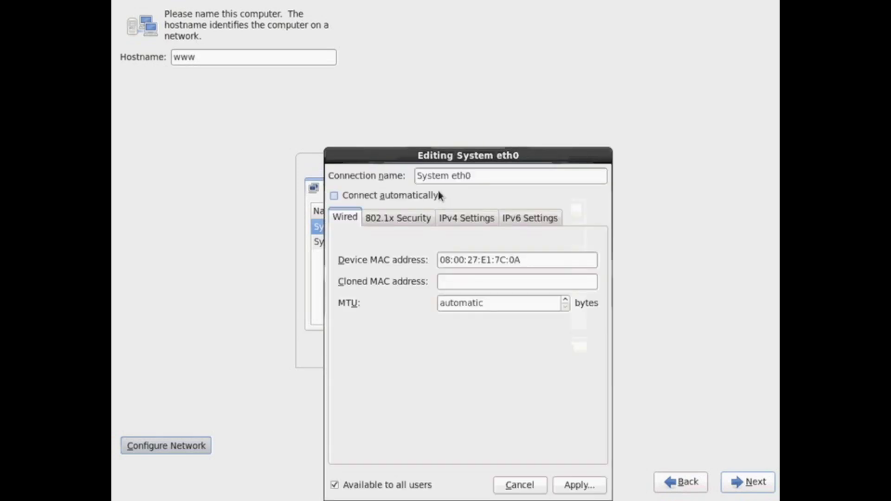
left_click(434, 197)
left_click(462, 218)
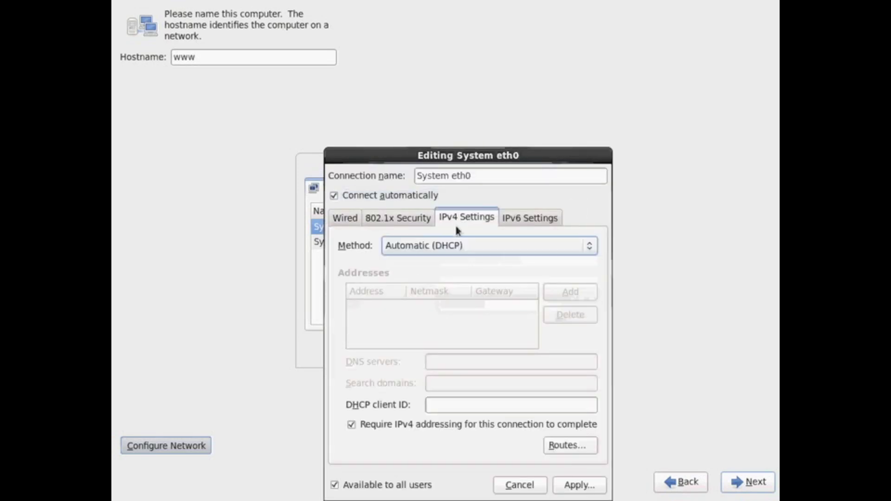
left_click(470, 248)
left_click(451, 275)
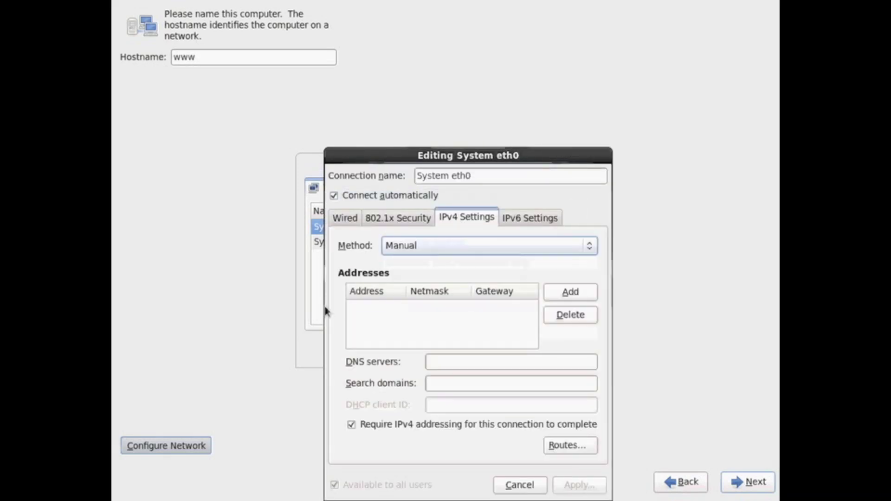
Add address 192.168.201.15/24, gateway 192.168.201.12 and DNS 192.168.208.5, then apply.
key("alt+a")
type("192")
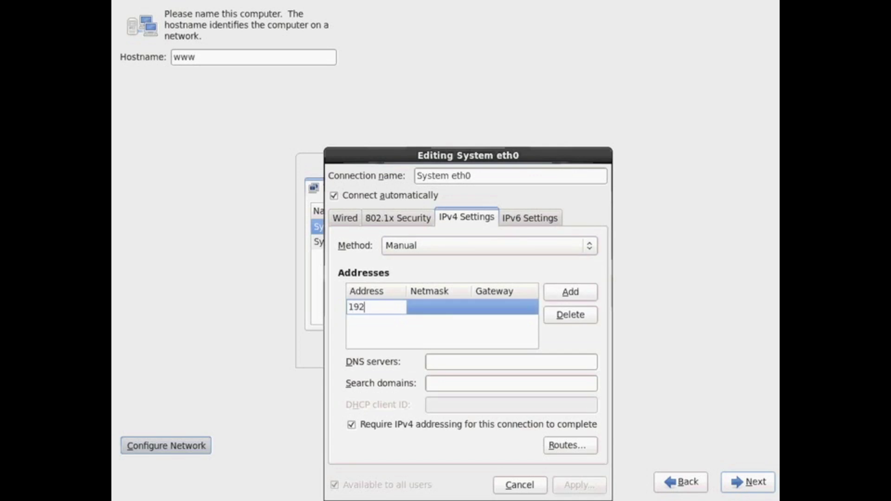
type(".168.201.15")
key("BackSpace")
type("24")
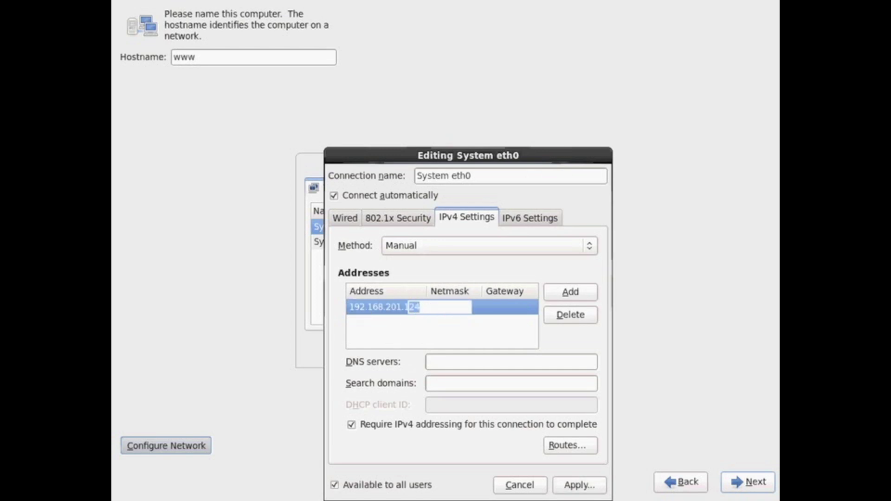
key("Tab")
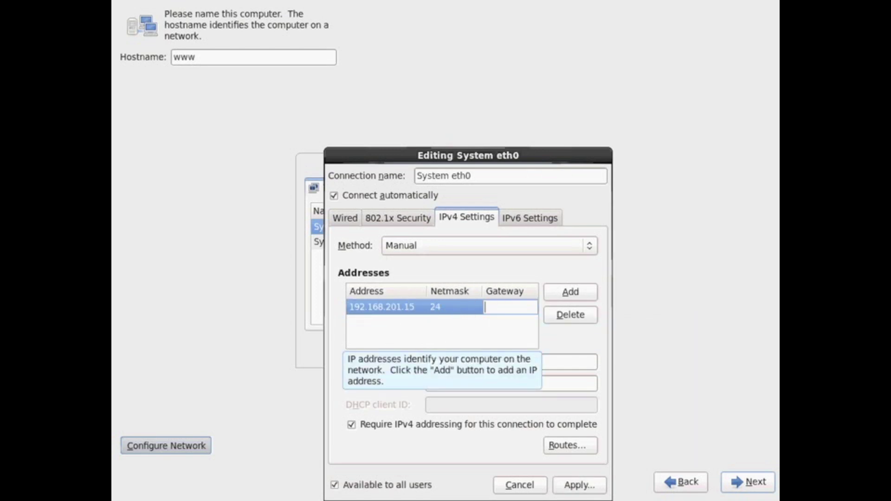
type("192.168")
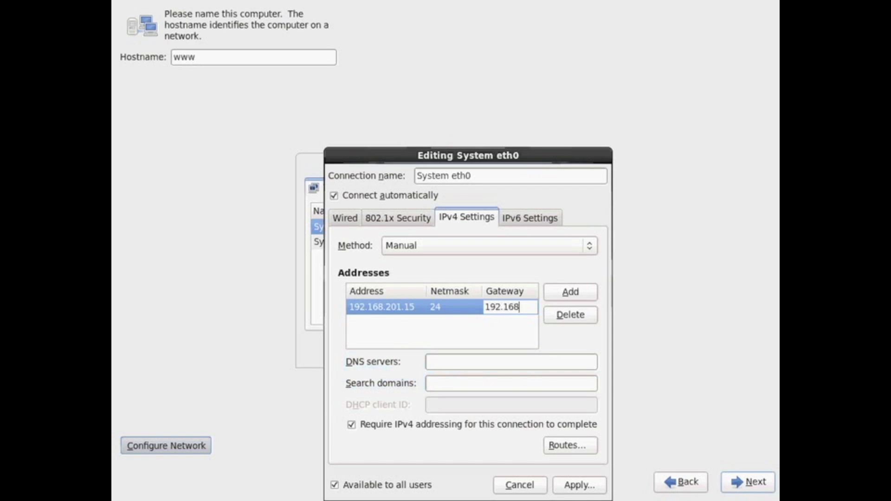
type(".201.12")
left_click(516, 364)
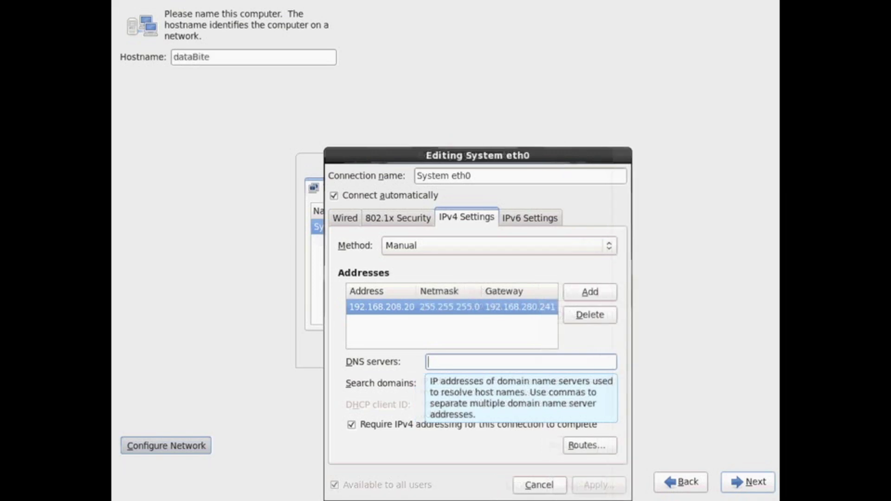
type("192.1")
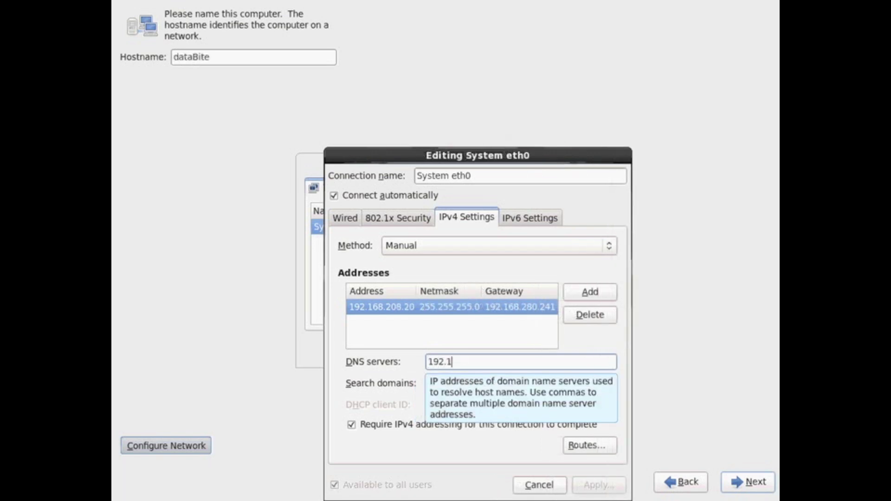
type("68.208.5")
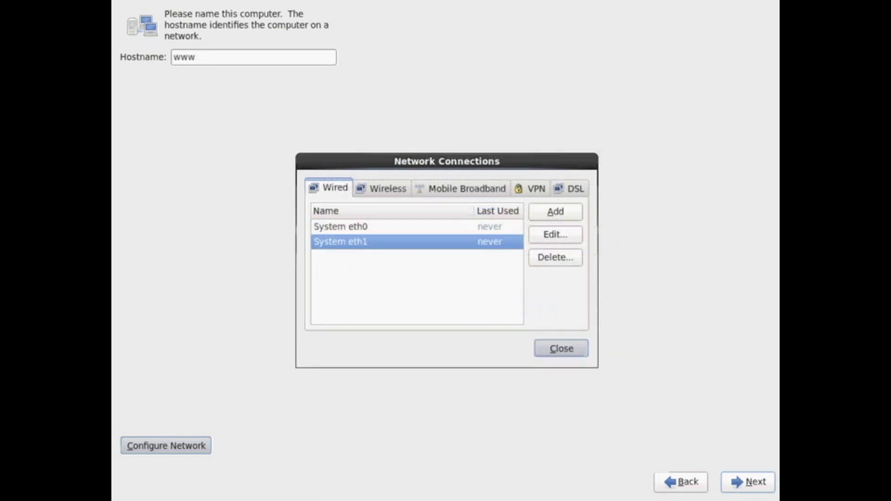
left_click(569, 348)
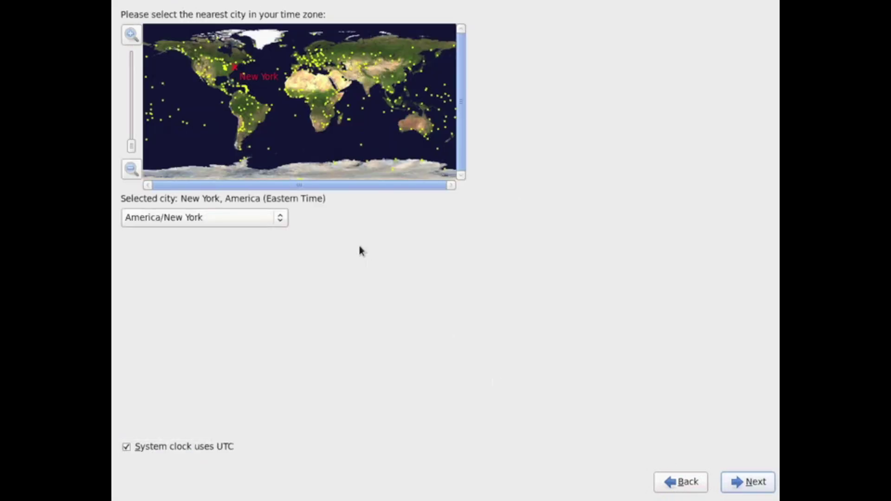
Accept the America/New York time zone, then enter and confirm the root password.
key("Return")
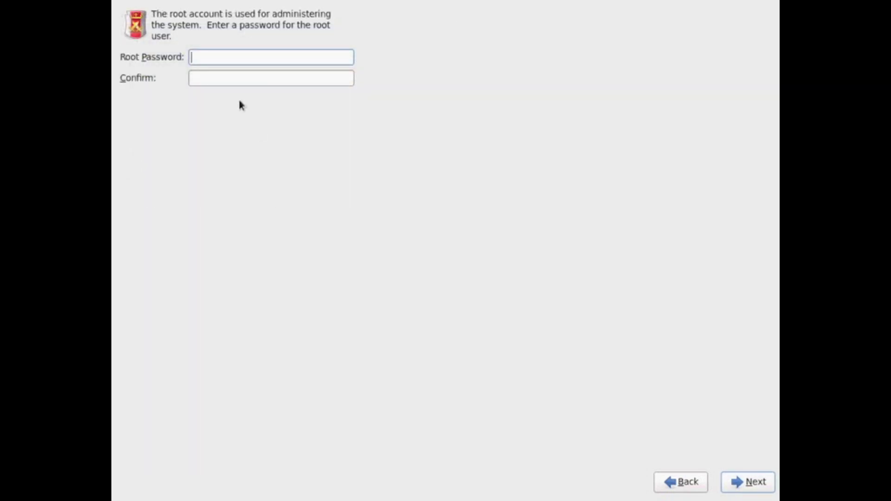
type("redhat12")
key("Tab")
type("redh")
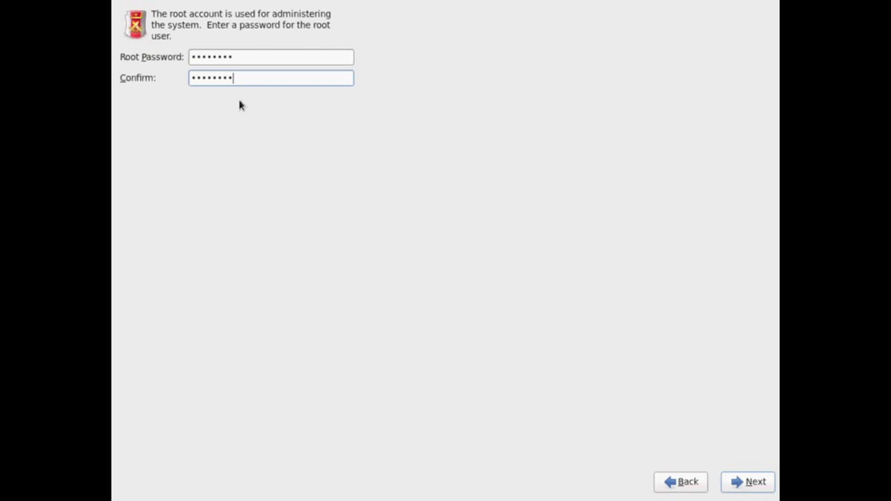
key("Return")
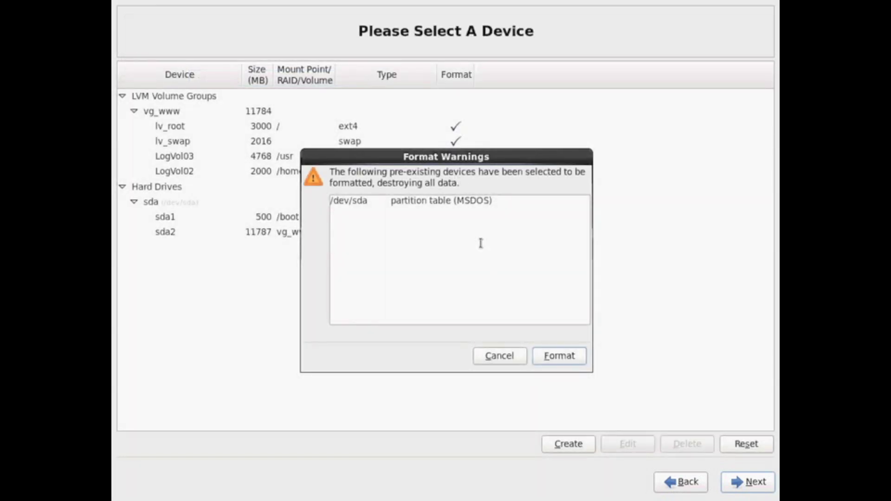
Approve formatting /dev/sda, enter and confirm the encryption passphrase, and write changes to disk.
left_click(561, 361)
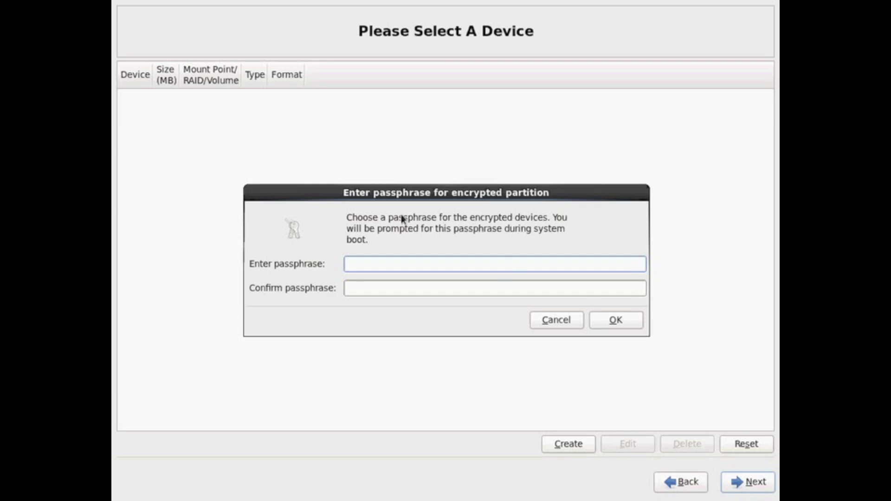
type("*********")
key("Tab")
type("*********")
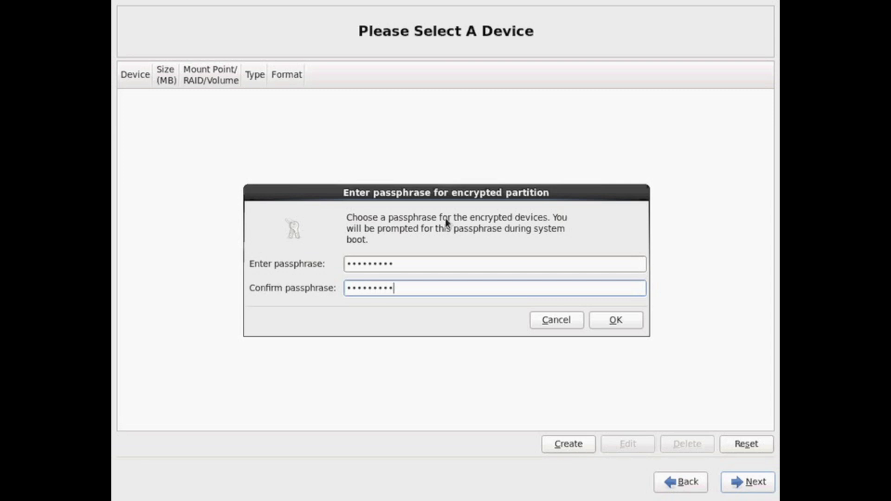
key("Return")
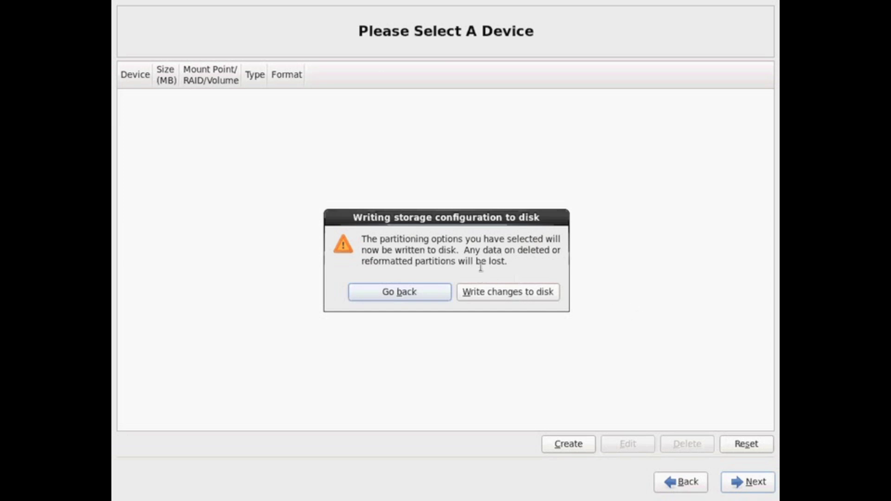
left_click(515, 293)
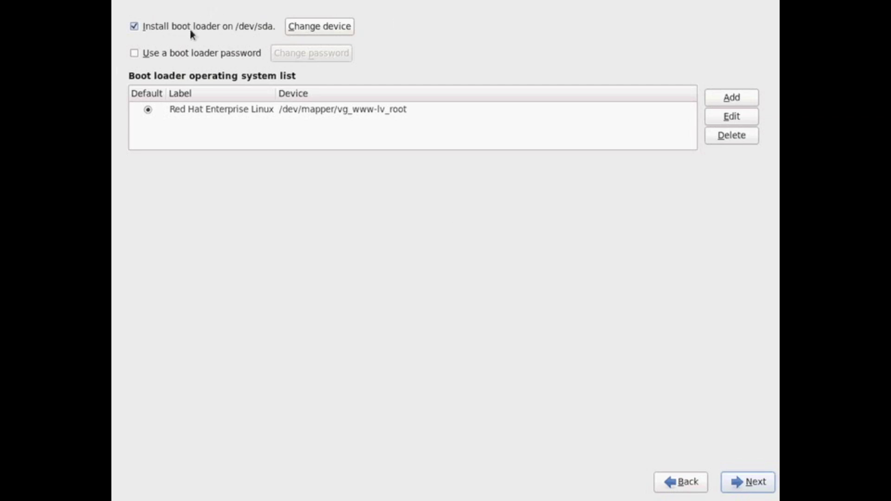
Enable a boot loader password, enter and confirm it, and continue to software selection.
left_click(134, 53)
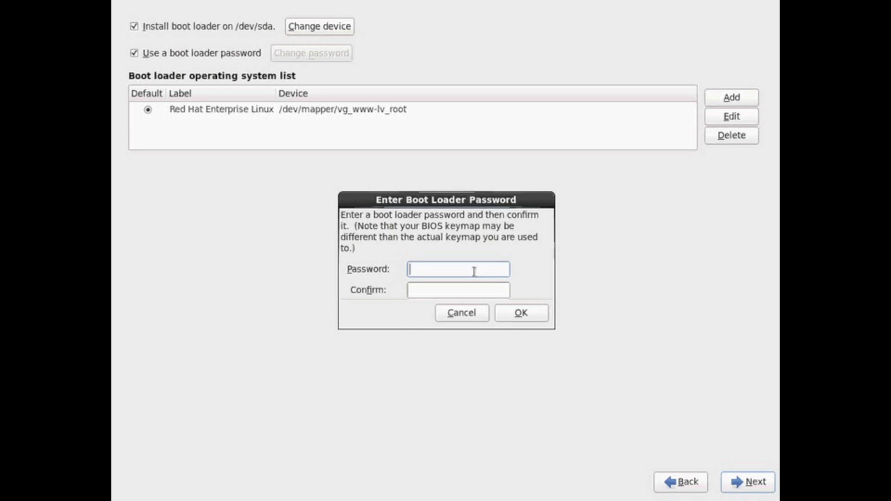
type("**********")
key("Tab")
type("*******")
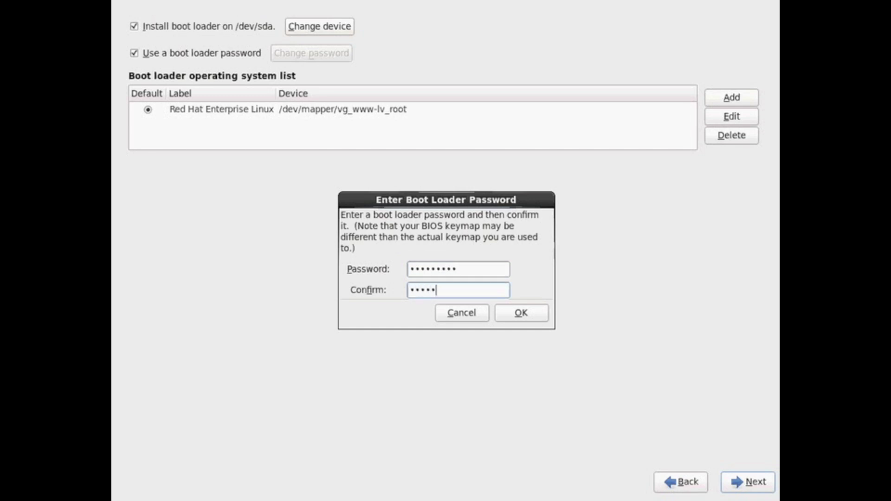
type("***")
left_click(522, 313)
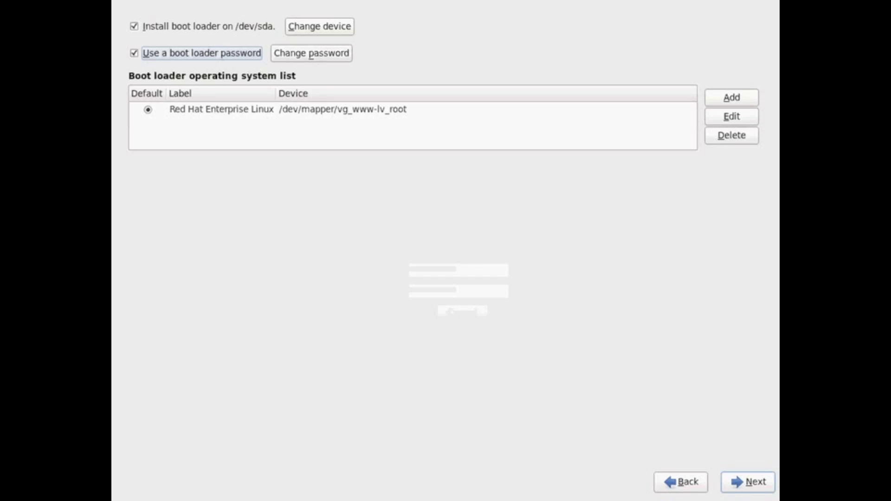
key("alt+n")
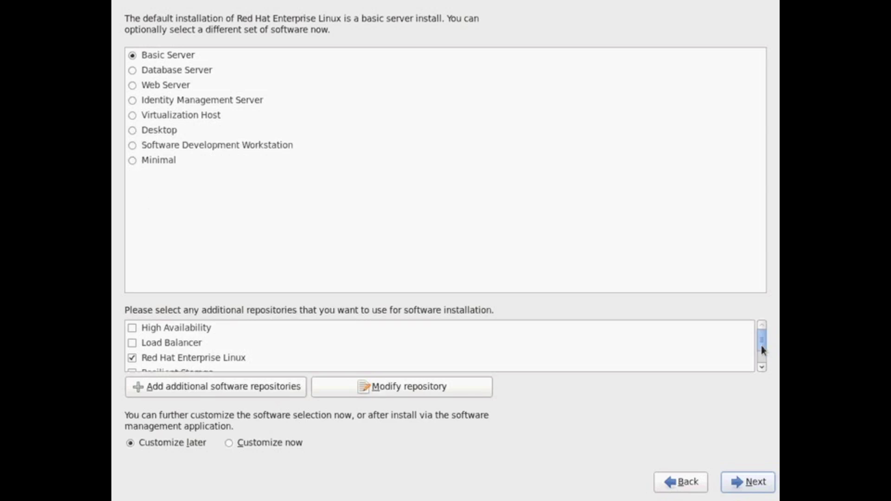
left_click_drag(761, 350, 762, 353)
left_click_drag(762, 352, 759, 357)
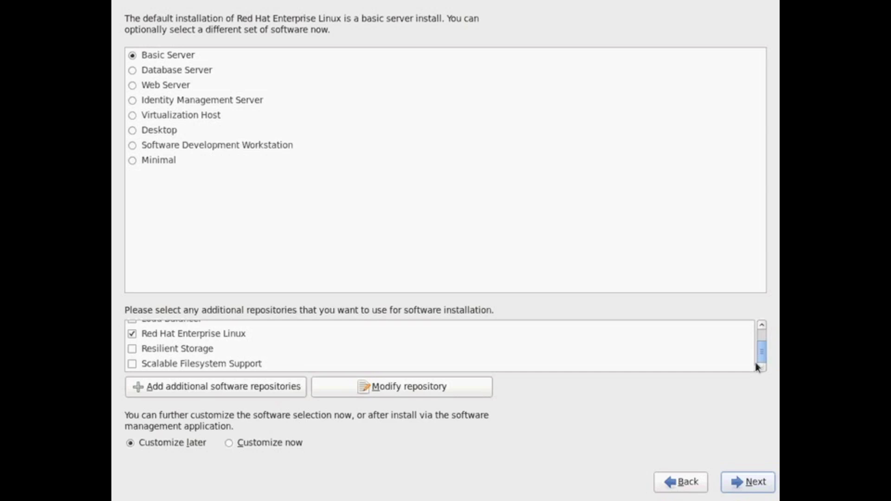
scroll(200, 355, "up", 1)
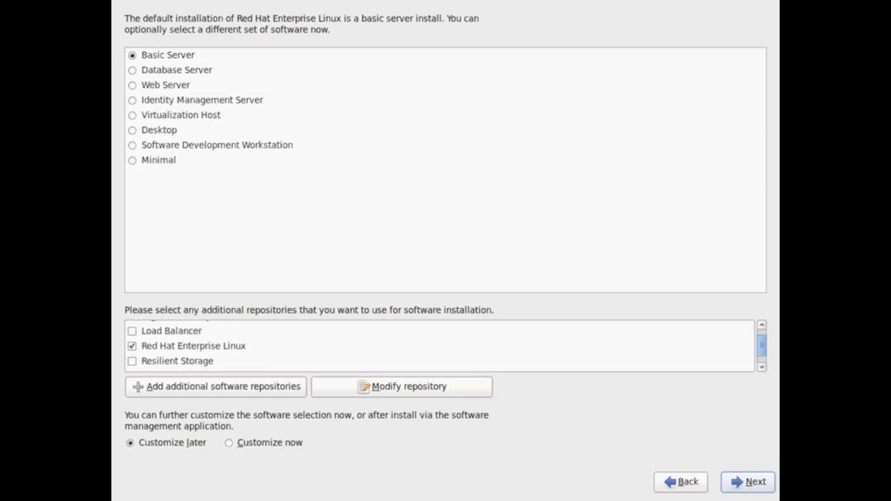
scroll(203, 357, "up", 1)
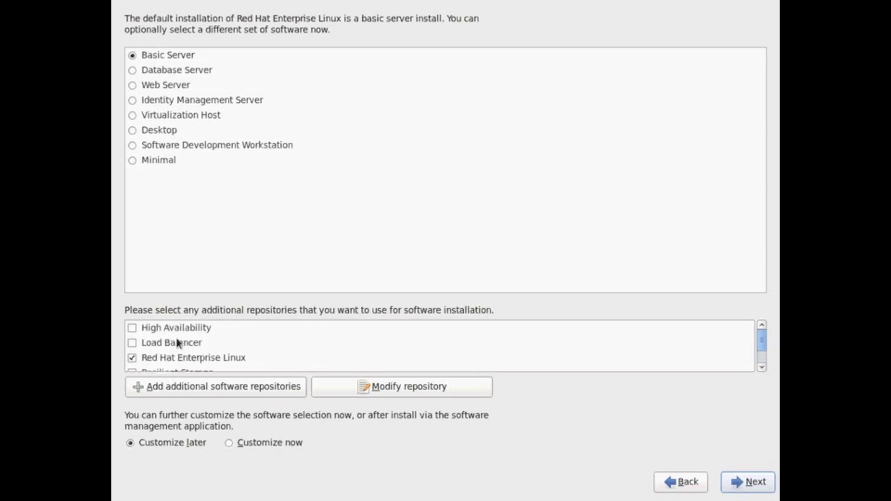
scroll(181, 357, "down", 2)
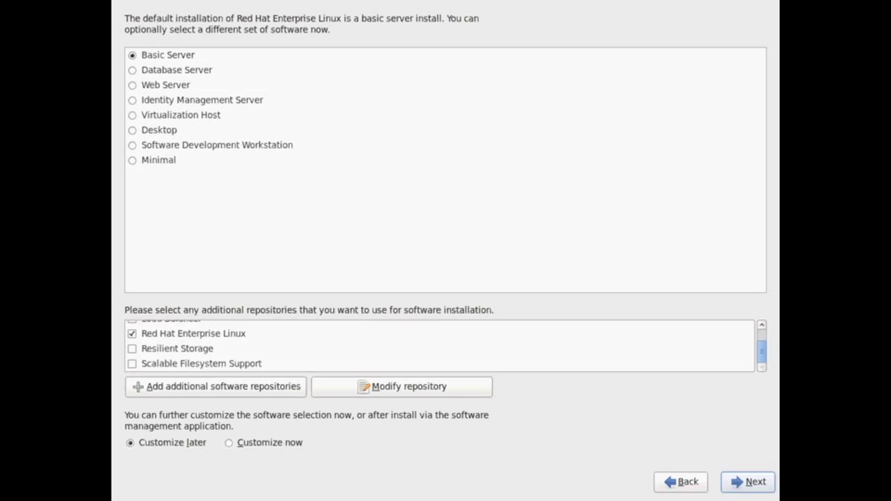
scroll(182, 355, "up", 2)
Choose to customize packages now and add the ksh package to Legacy UNIX compatibility.
left_click(231, 442)
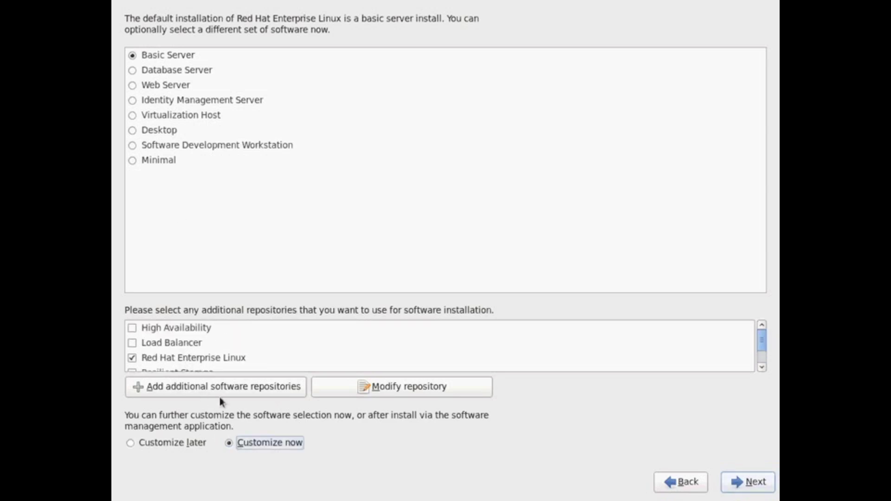
left_click(278, 84)
left_click(741, 484)
left_click(534, 251)
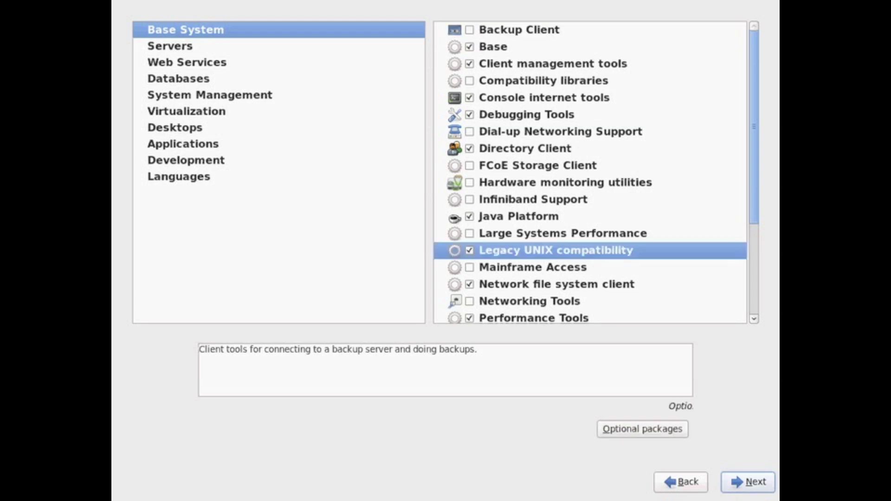
left_click(649, 428)
left_click(348, 300)
scroll(348, 278, "down", 1)
scroll(441, 274, "down", 3)
scroll(441, 274, "up", 3)
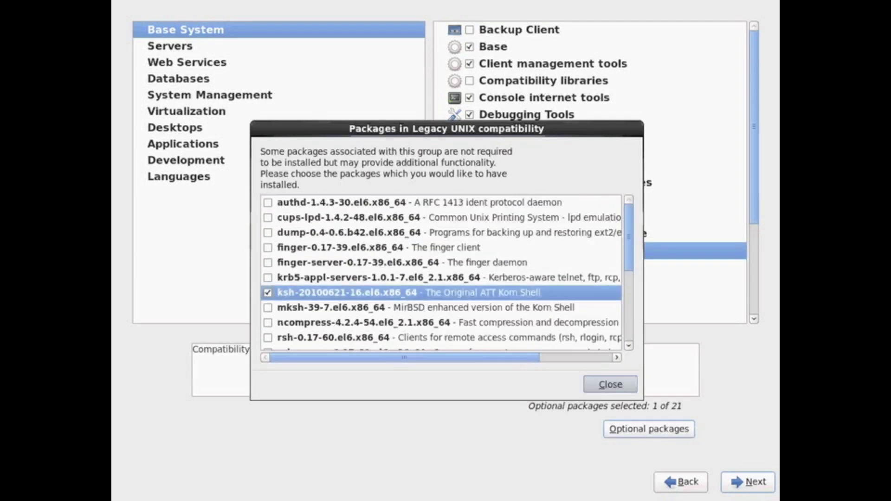
left_click(609, 384)
scroll(503, 175, "down", 3)
Review the Networking Tools optional packages and include the Security Tools group.
left_click(529, 161)
left_click(642, 429)
scroll(483, 347, "down", 4)
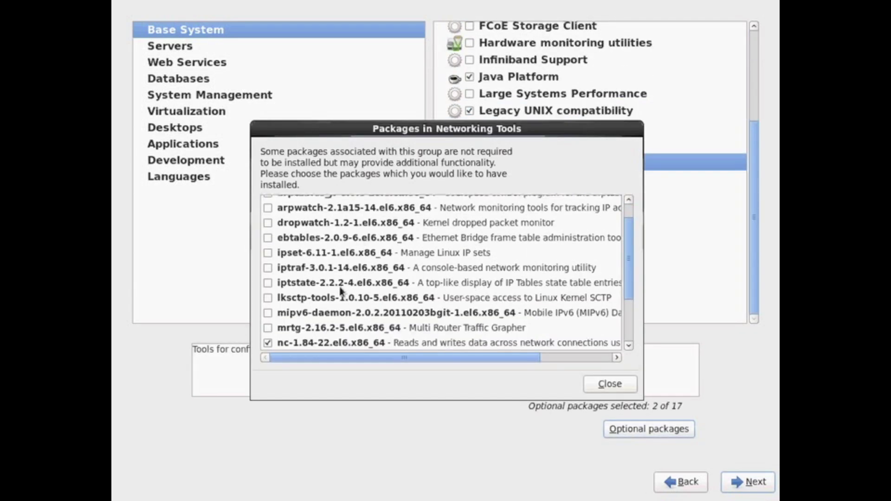
left_click(610, 383)
left_click(441, 263)
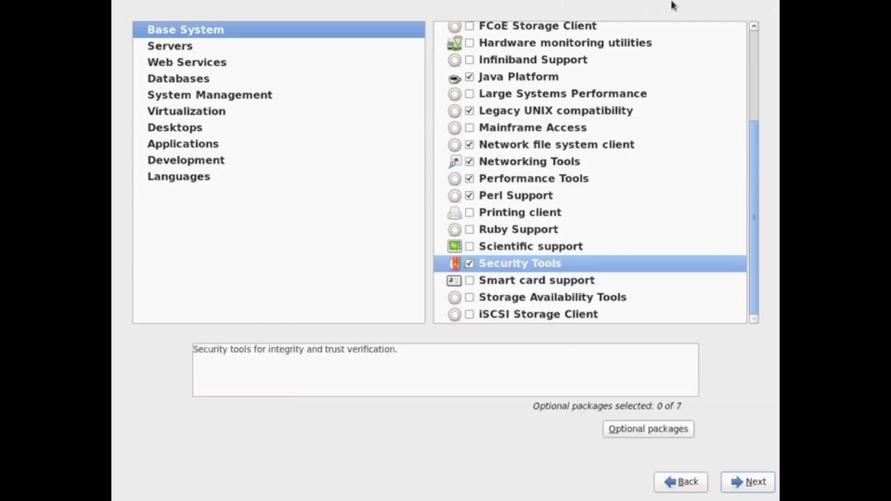
key("alt+o")
key("Escape")
key("Down")
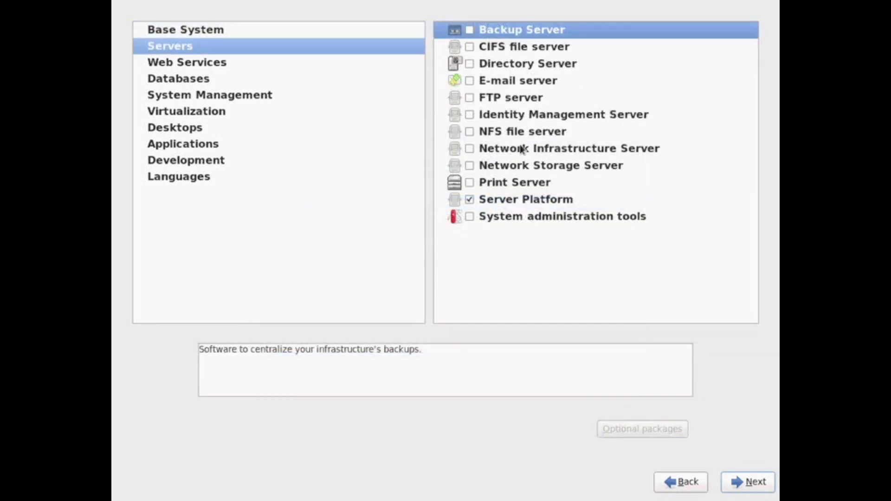
Include the System administration tools group in the Servers category and review its optional packages.
left_click(497, 218)
left_click(469, 217)
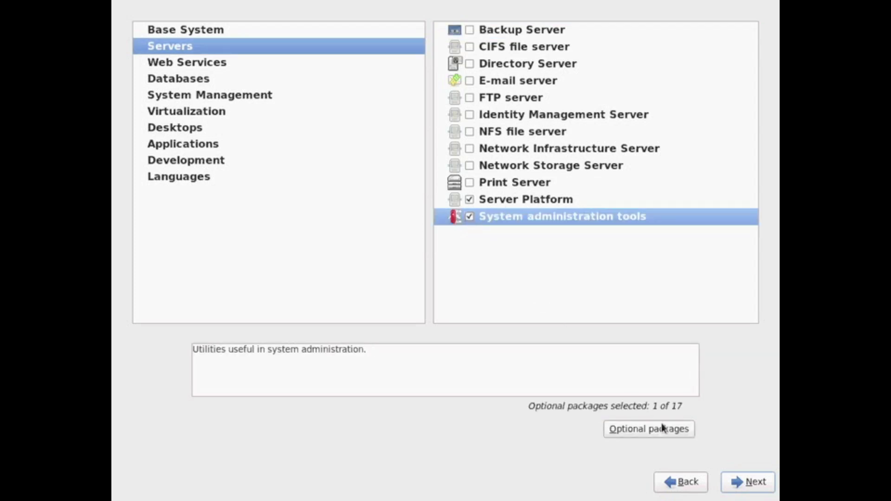
left_click(663, 427)
scroll(385, 276, "down", 5)
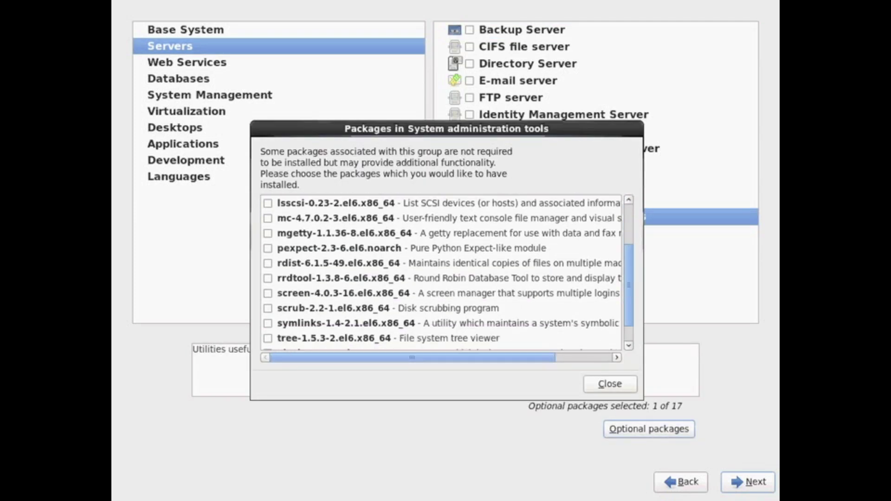
scroll(385, 276, "up", 5)
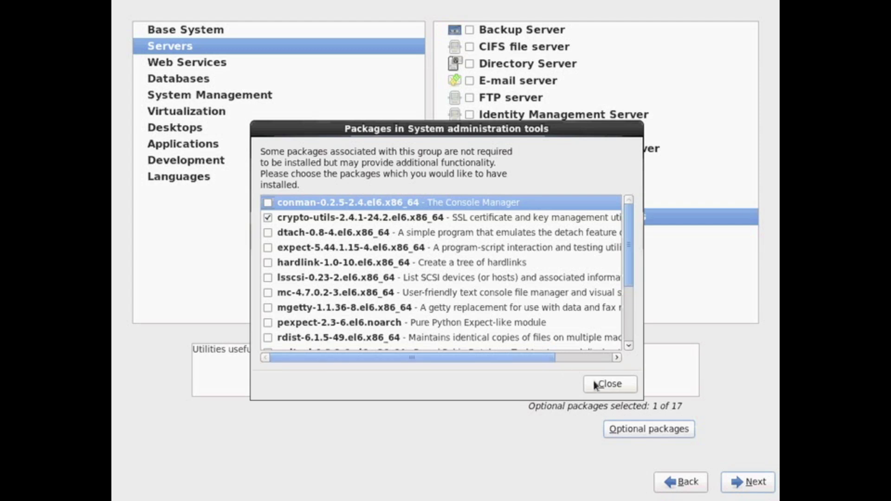
left_click(598, 384)
Add gcc-objc to Development tools, making optional packages 17 of 44, and start installation.
left_click(180, 64)
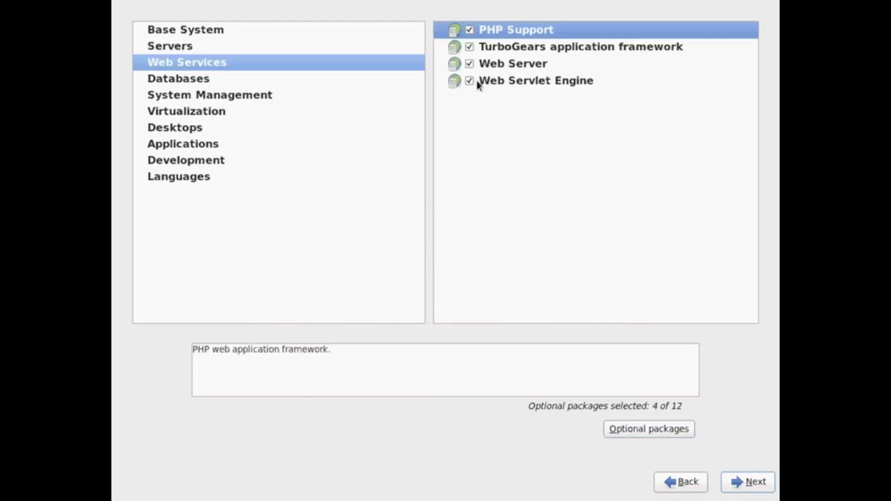
left_click(407, 79)
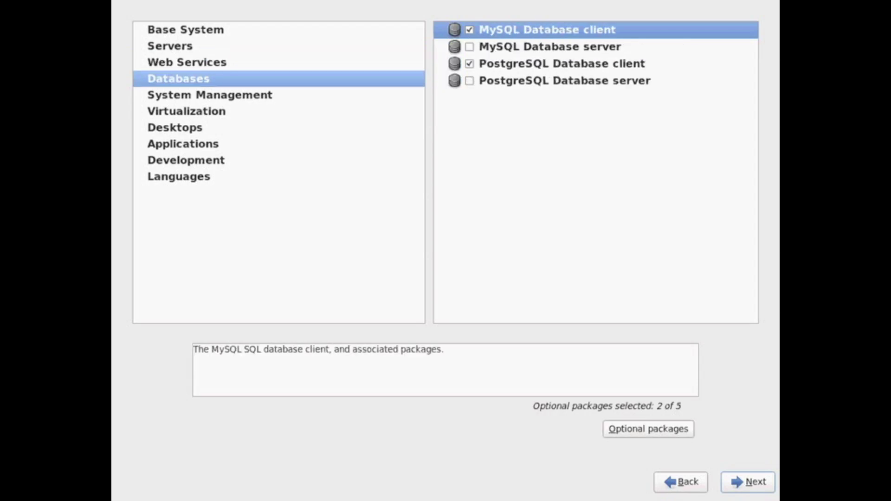
left_click(475, 48)
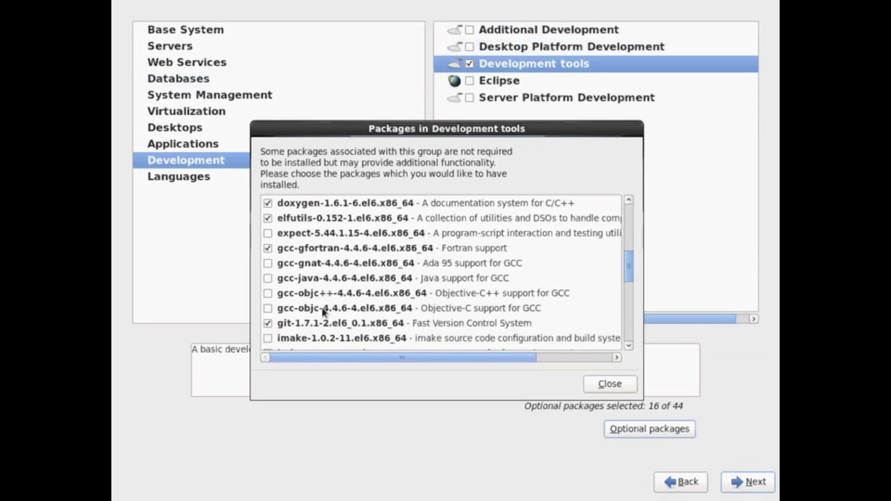
left_click(268, 309)
scroll(398, 280, "down", 5)
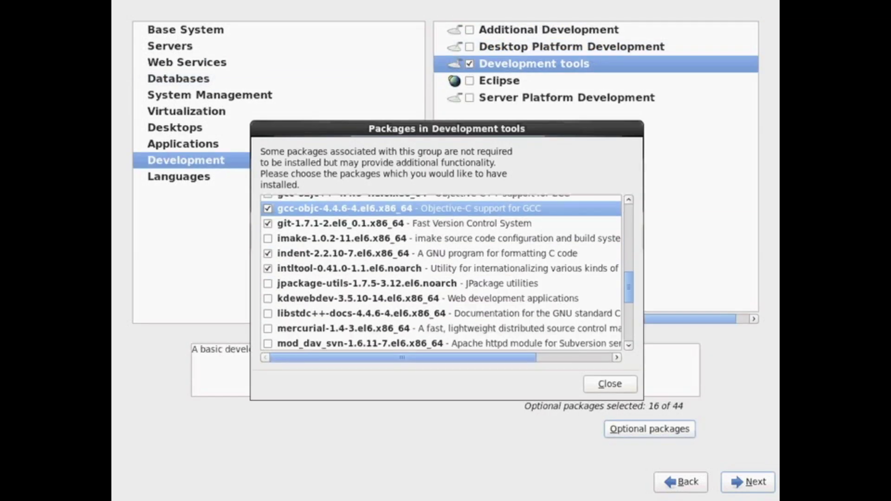
scroll(441, 274, "down", 7)
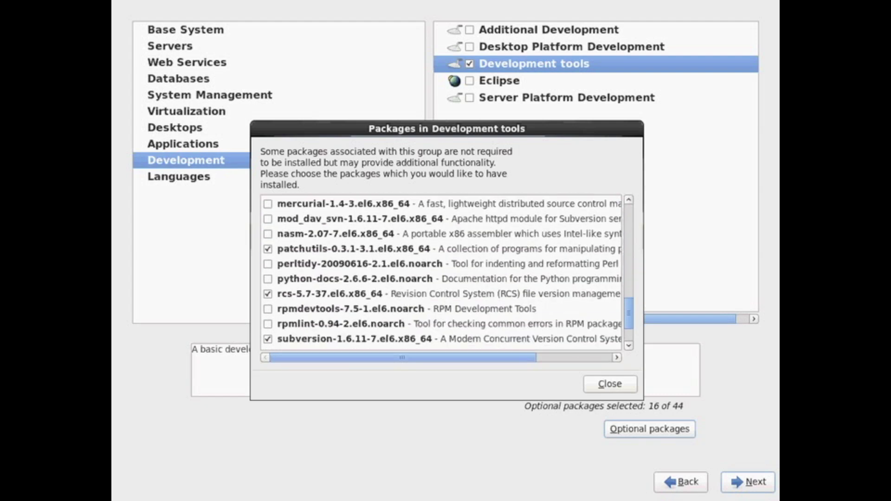
left_click(610, 384)
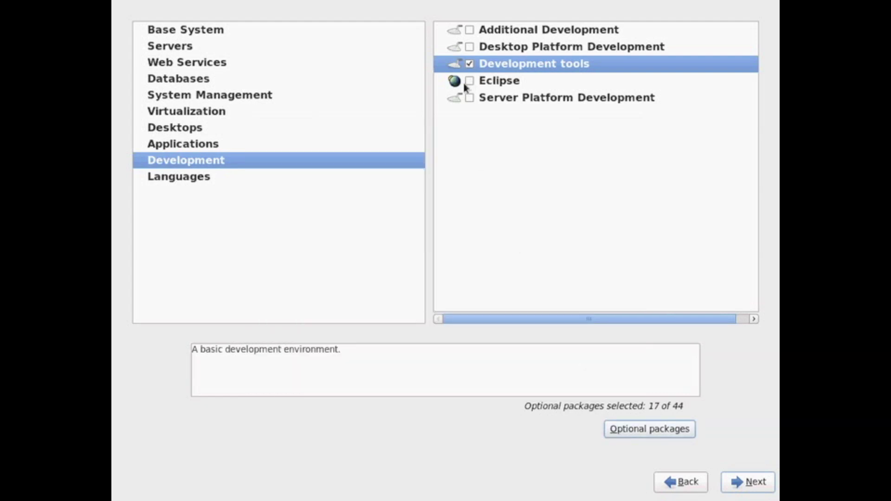
left_click(188, 180)
left_click(743, 483)
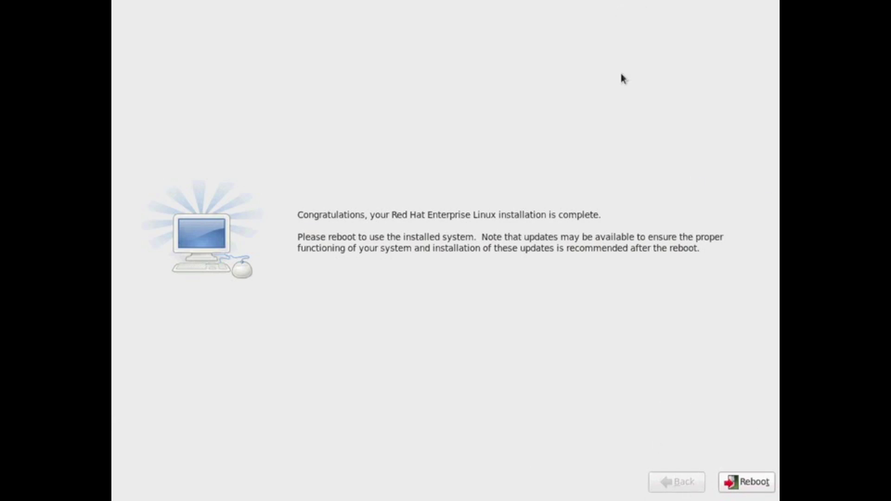
Reboot the finished installation from the Congratulations screen.
left_click(738, 485)
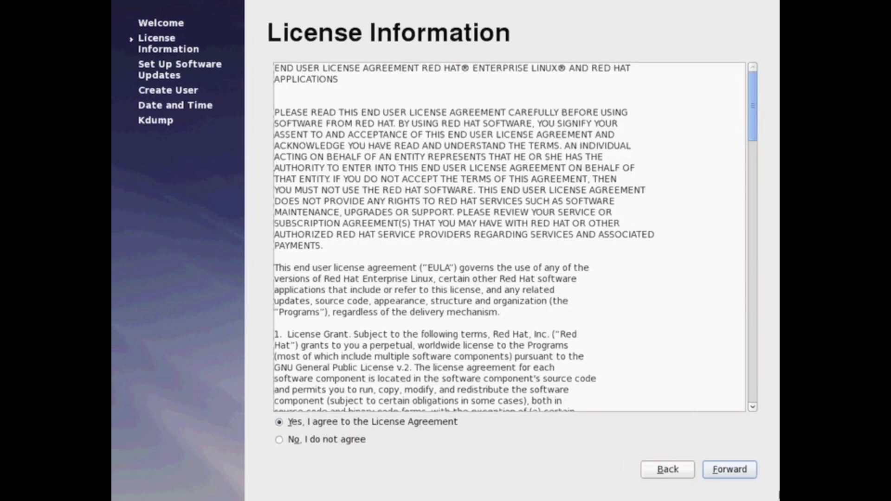
Accept the license and pass the update server page, leaving HTTP proxy settings unchanged.
left_click(733, 470)
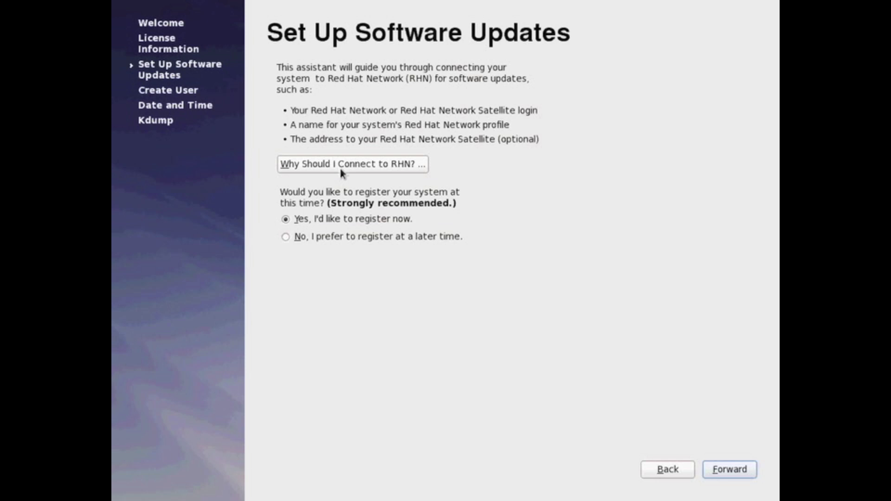
left_click(742, 472)
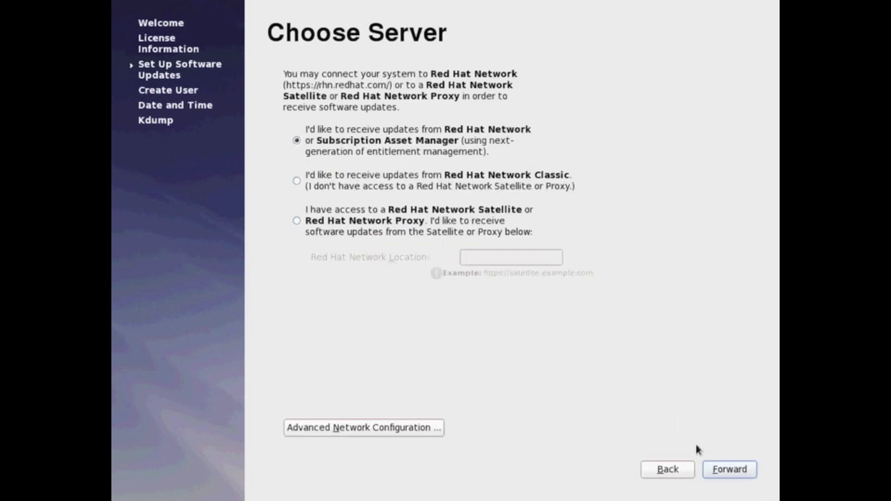
left_click(329, 433)
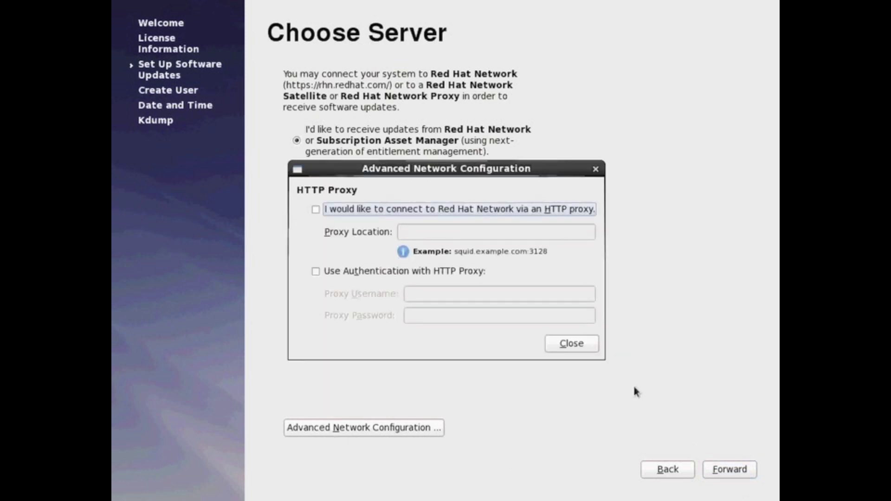
left_click(580, 347)
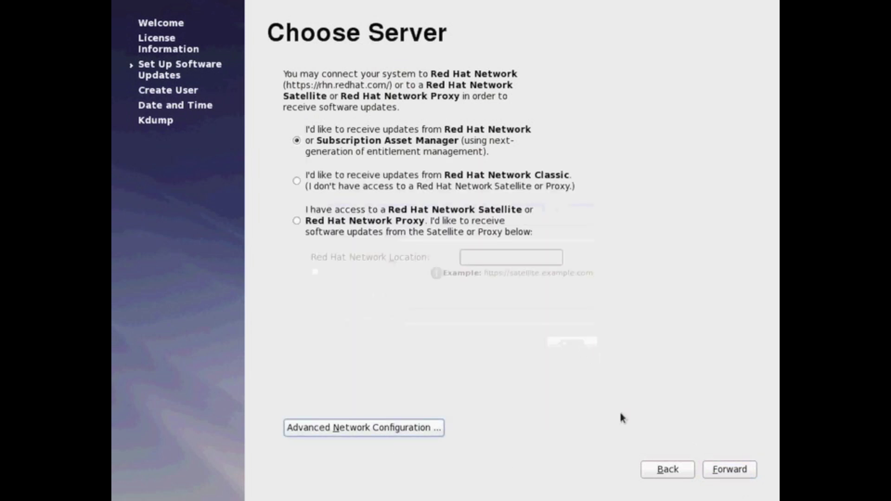
left_click(715, 473)
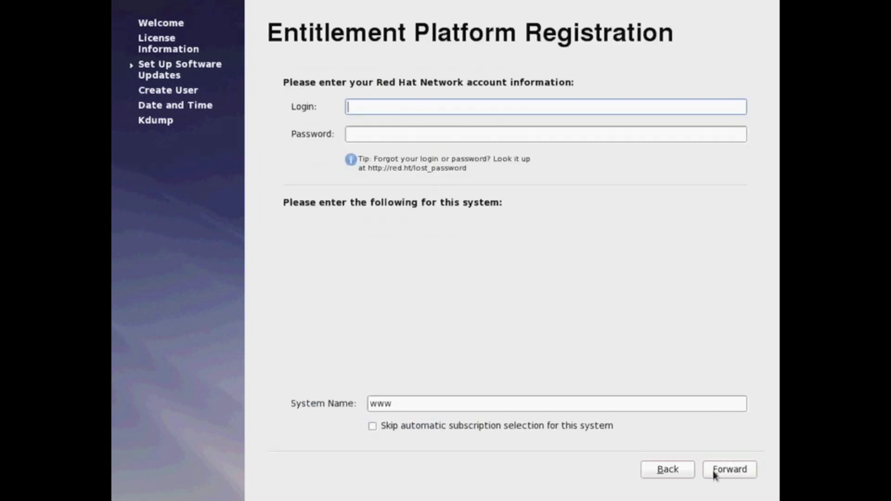
left_click(669, 471)
Choose to register with Red Hat Network later and confirm 'No thanks, I'll connect later'.
left_click(424, 238)
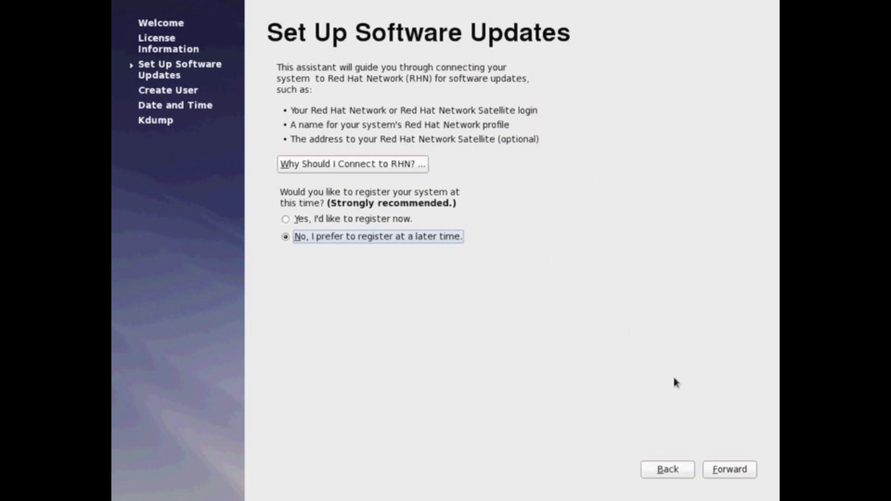
left_click(728, 470)
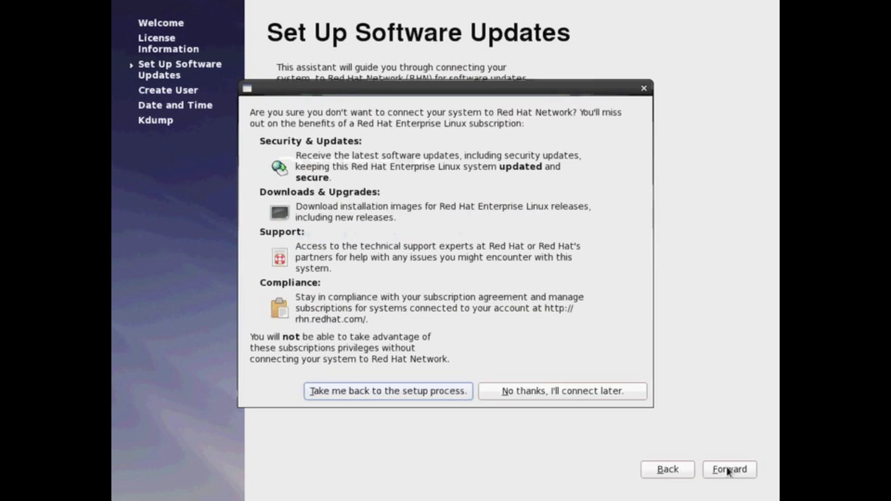
left_click(598, 392)
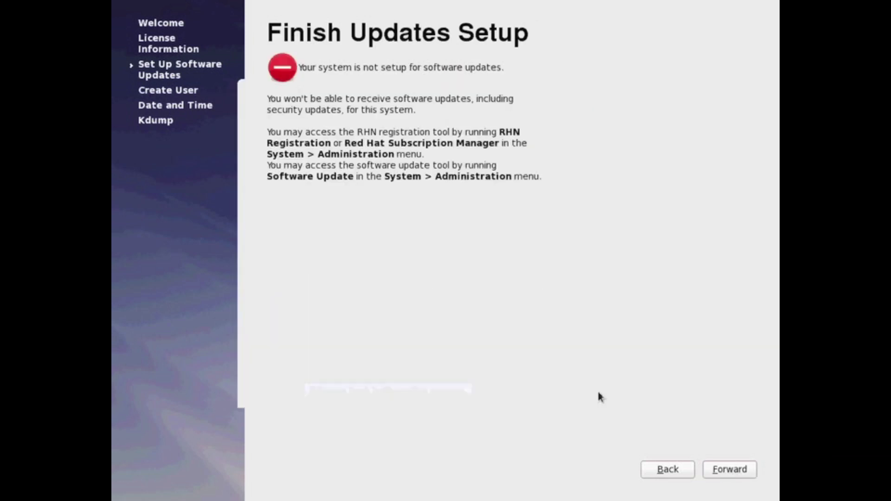
left_click(712, 471)
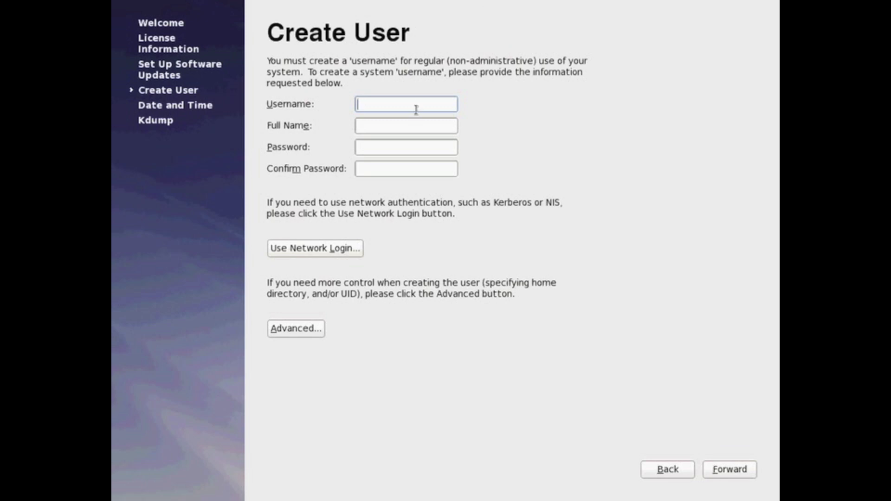
Enter the user's username, full name and password twice, correcting typos, and save the user.
type("data")
key("Tab")
type("redhat")
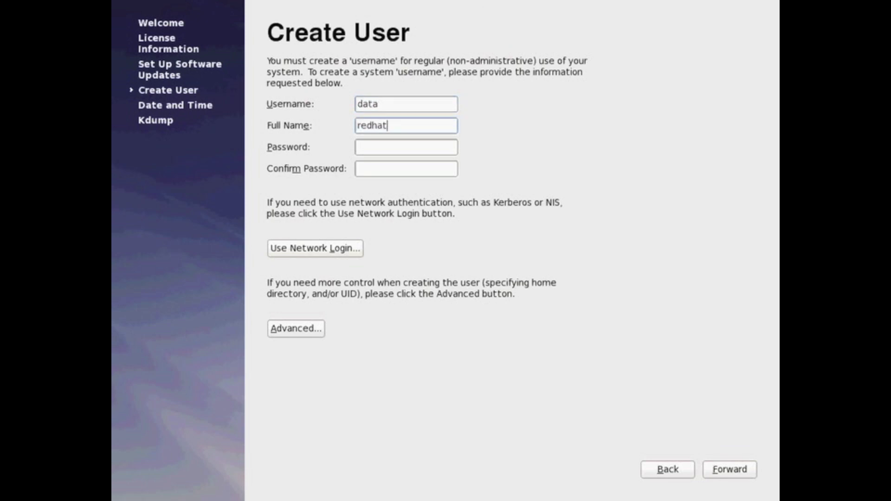
key("BackSpace")
key("BackSpace")
key("BackSpace")
key("BackSpace")
key("BackSpace")
key("BackSpace")
type("Tanya")
left_click(360, 147)
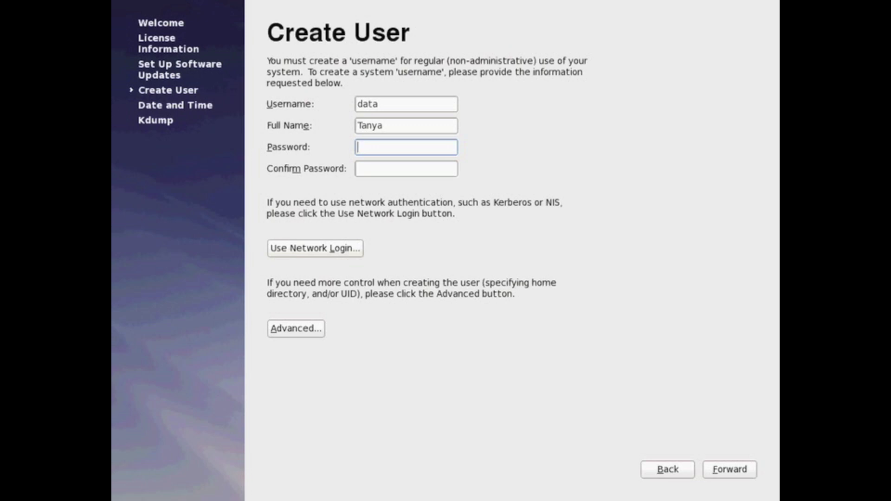
type("redhat123")
key("Tab")
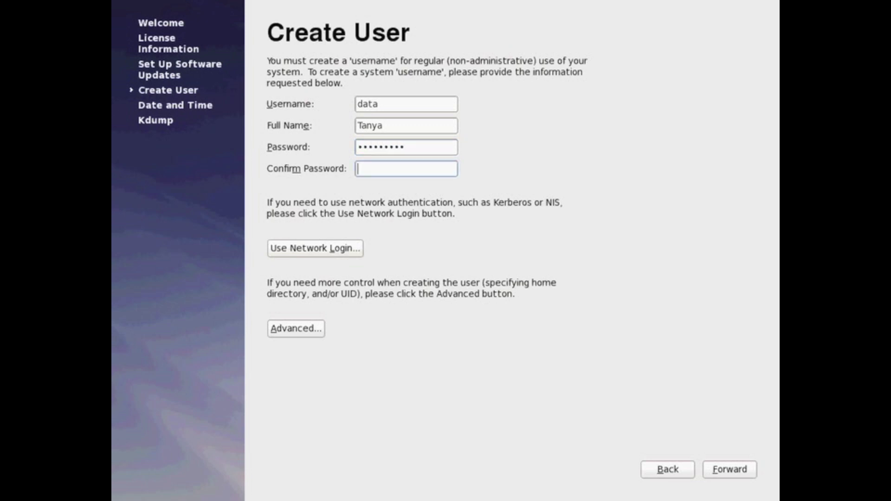
type("redha")
key("BackSpace")
key("BackSpace")
key("BackSpace")
type("dhat123")
left_click(728, 470)
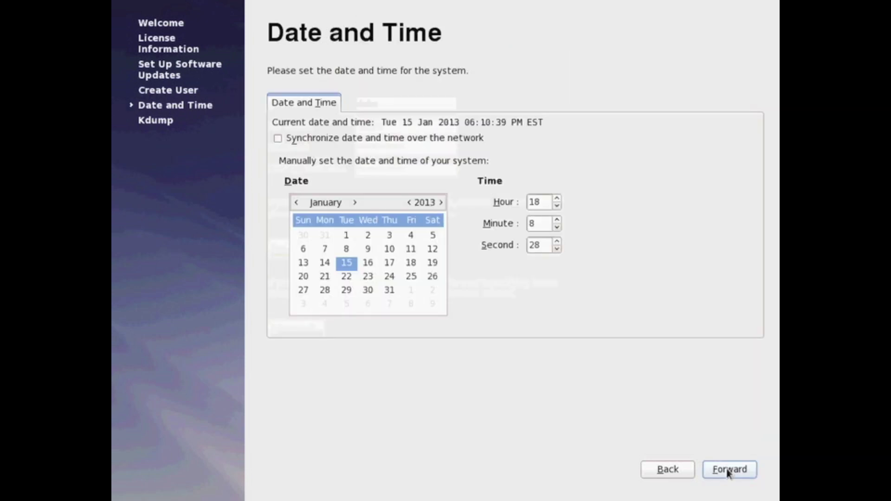
Keep manual date and time, dismiss the kdump memory warning, and finish Firstboot to reboot.
left_click(460, 140)
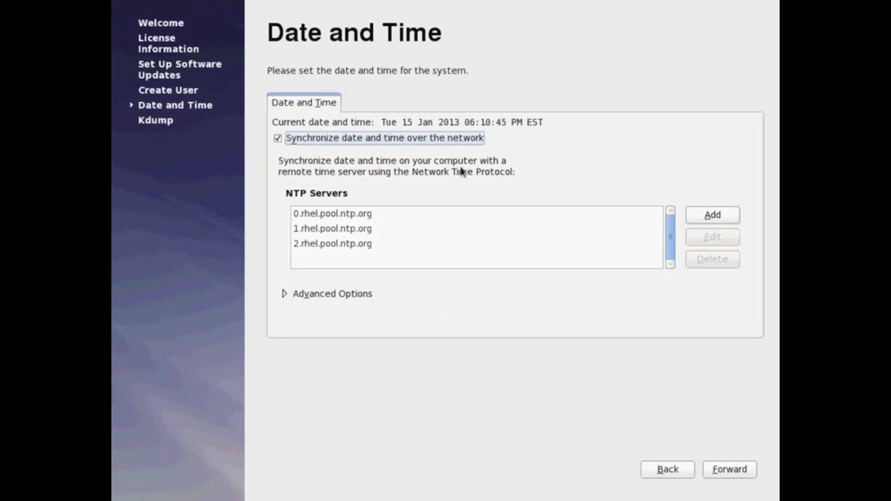
left_click(444, 139)
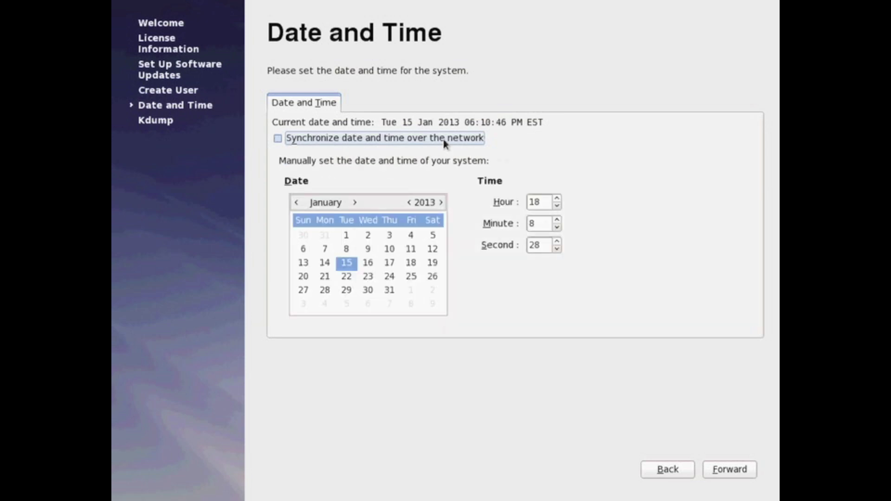
left_click(731, 476)
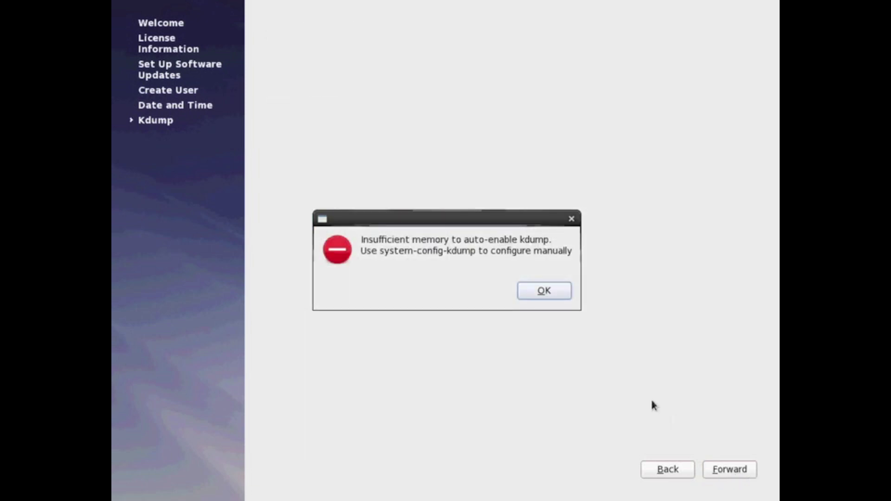
left_click(534, 289)
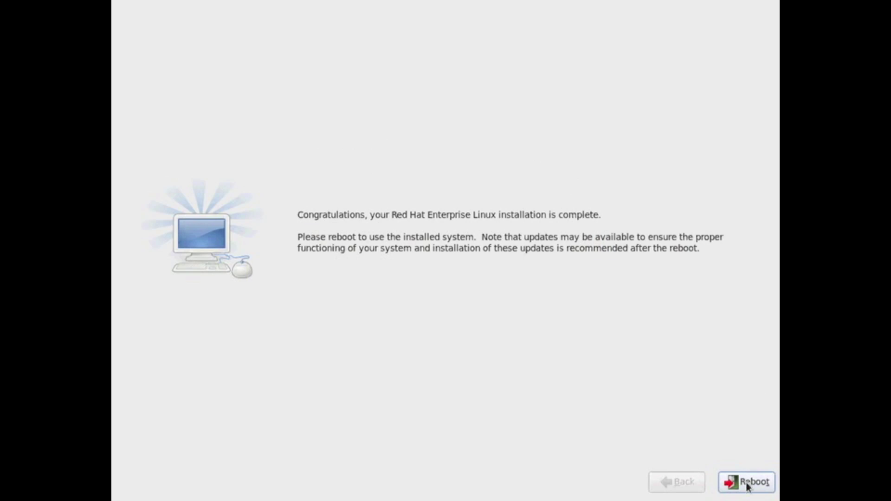
left_click(748, 483)
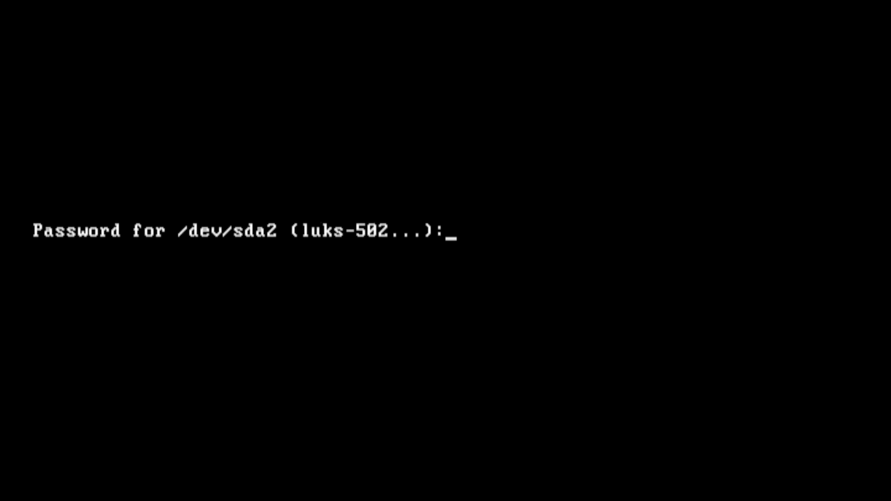